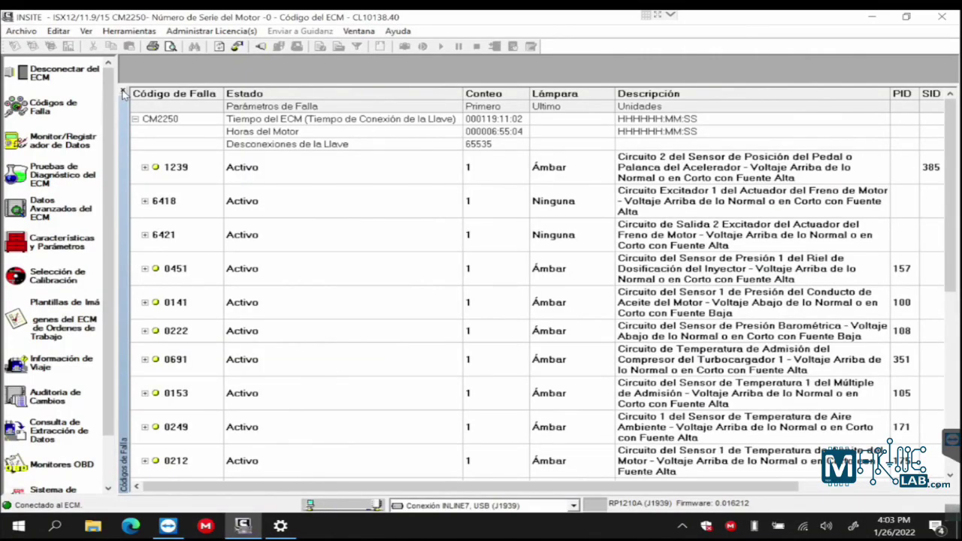
# - Close the Códigos de Falla list and open Herramientas > Opciones
pyautogui.click(123, 91)
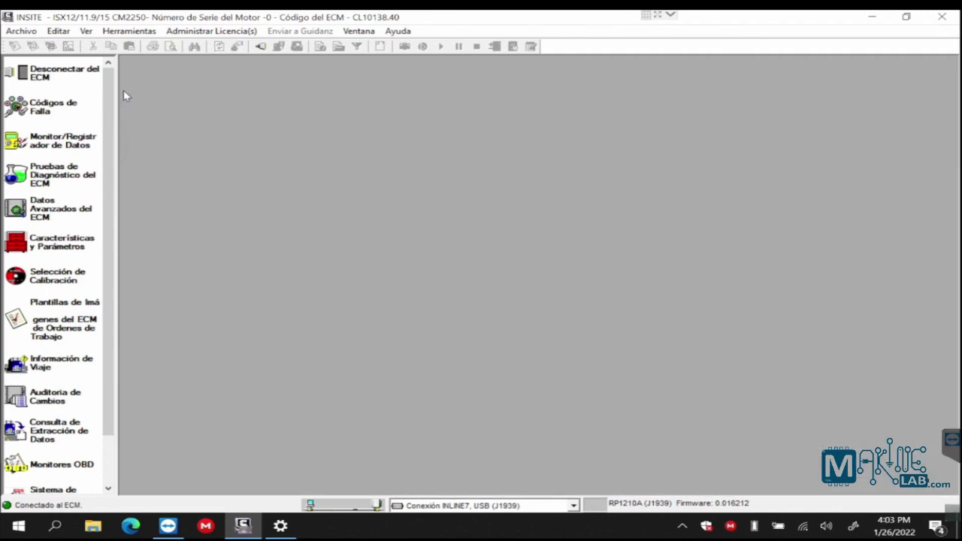
pyautogui.click(128, 31)
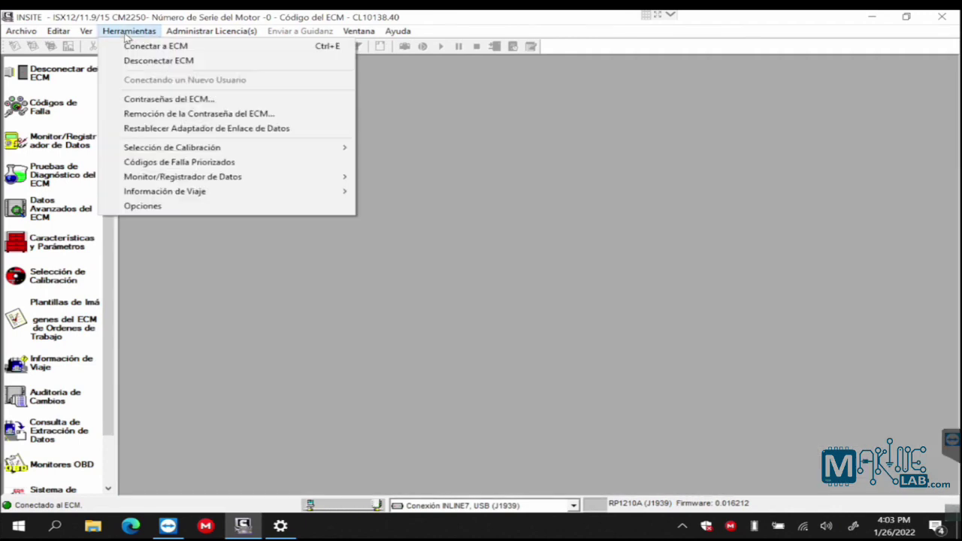
pyautogui.click(157, 206)
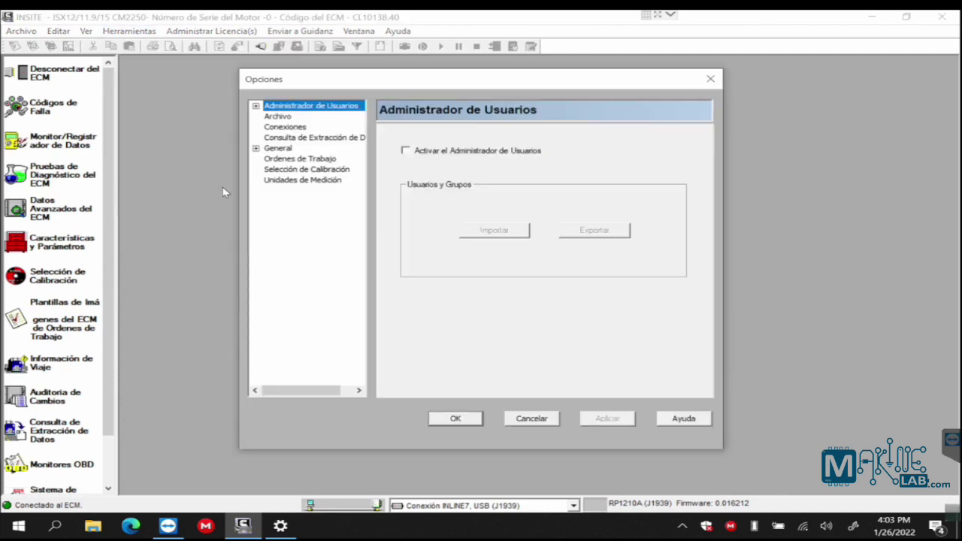
pyautogui.click(293, 180)
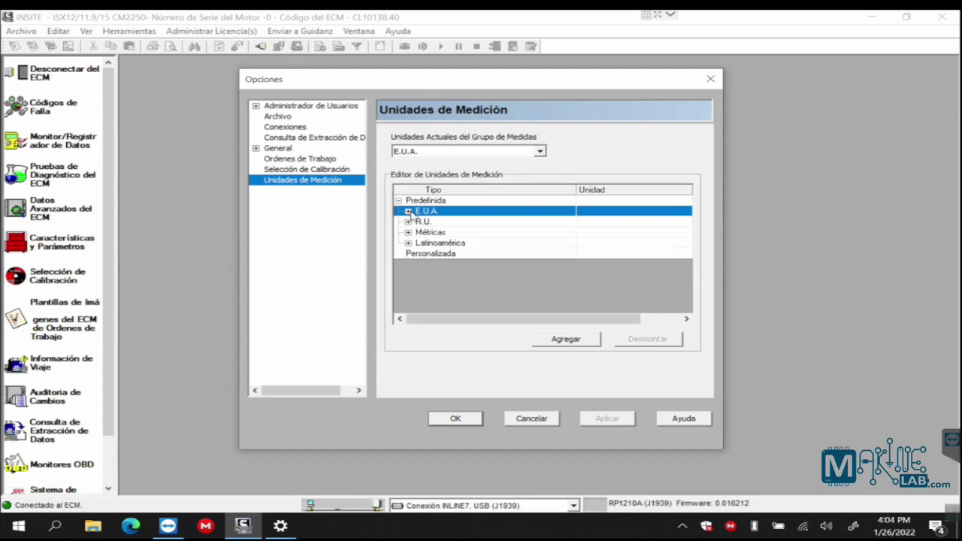
pyautogui.click(408, 211)
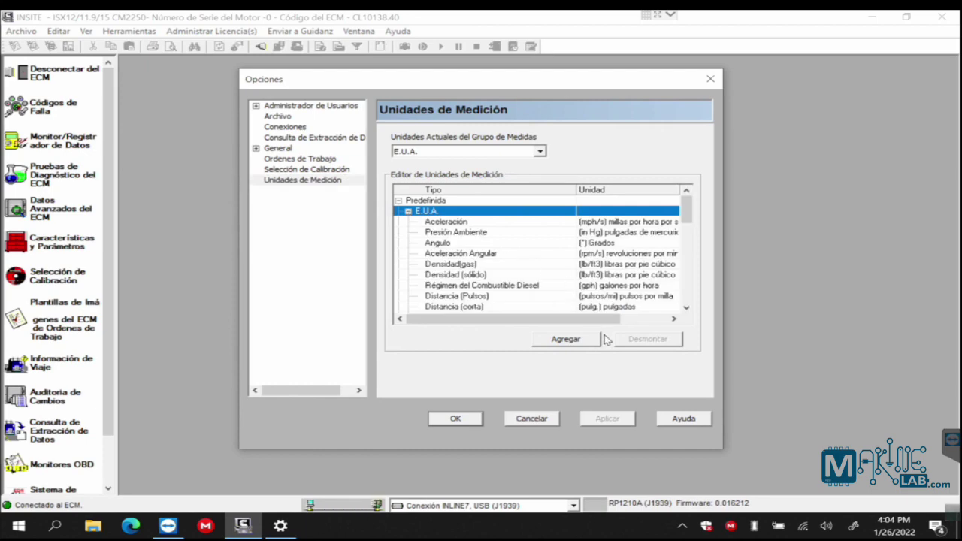
pyautogui.click(468, 234)
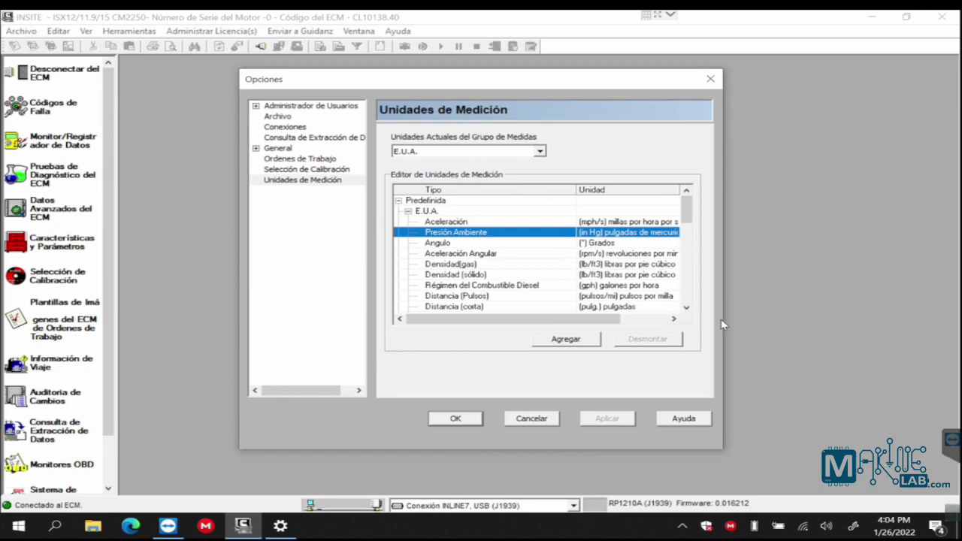
pyautogui.click(562, 223)
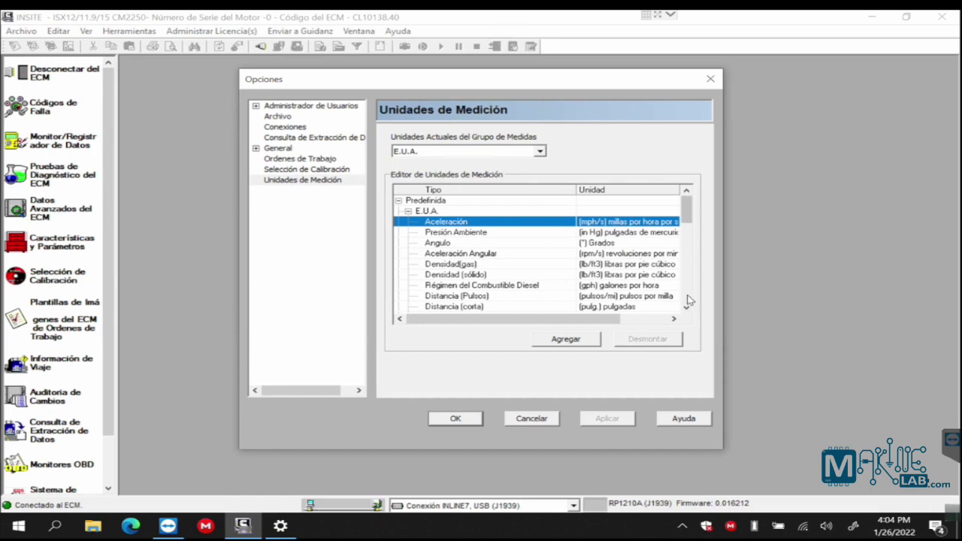
pyautogui.scroll(-4, 688, 300)
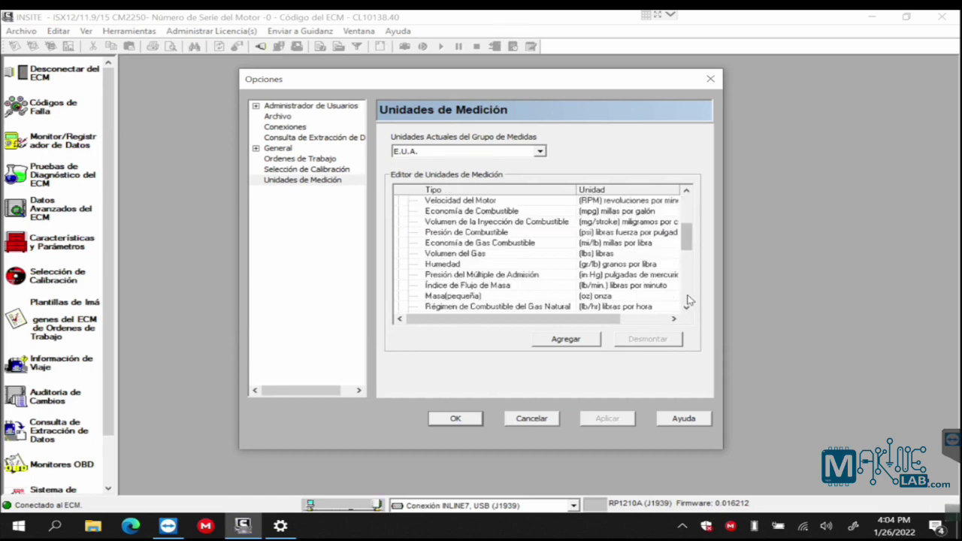
pyautogui.click(452, 235)
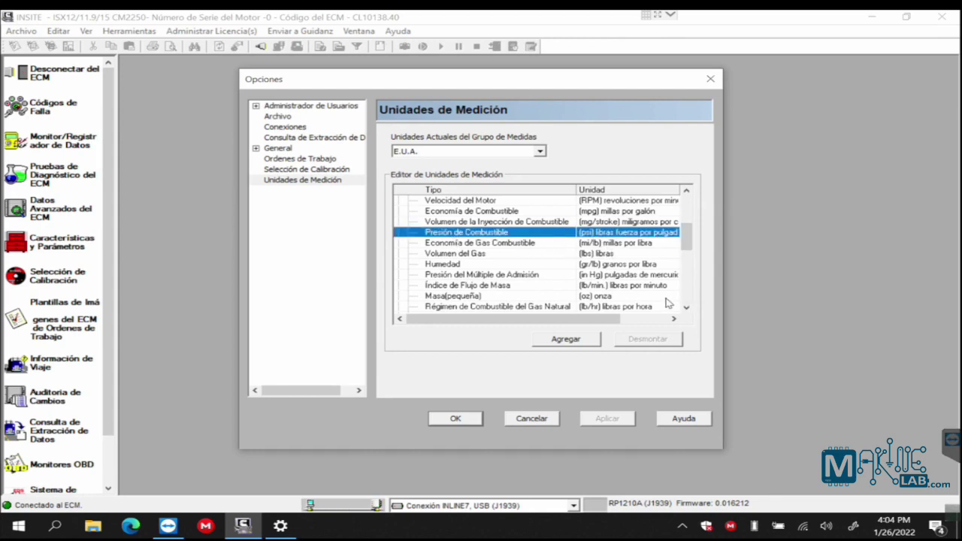
pyautogui.scroll(-4, 689, 299)
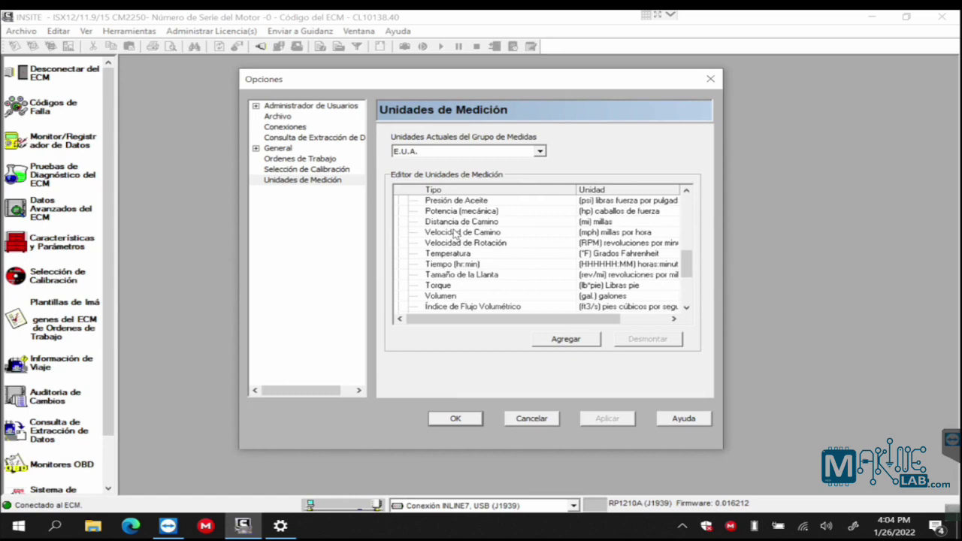
pyautogui.click(448, 253)
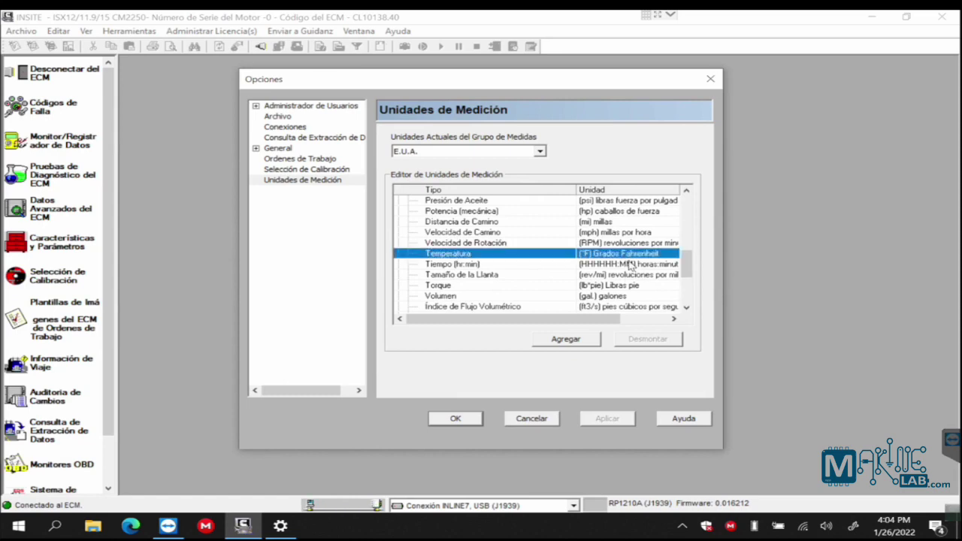
pyautogui.scroll(10, 618, 253)
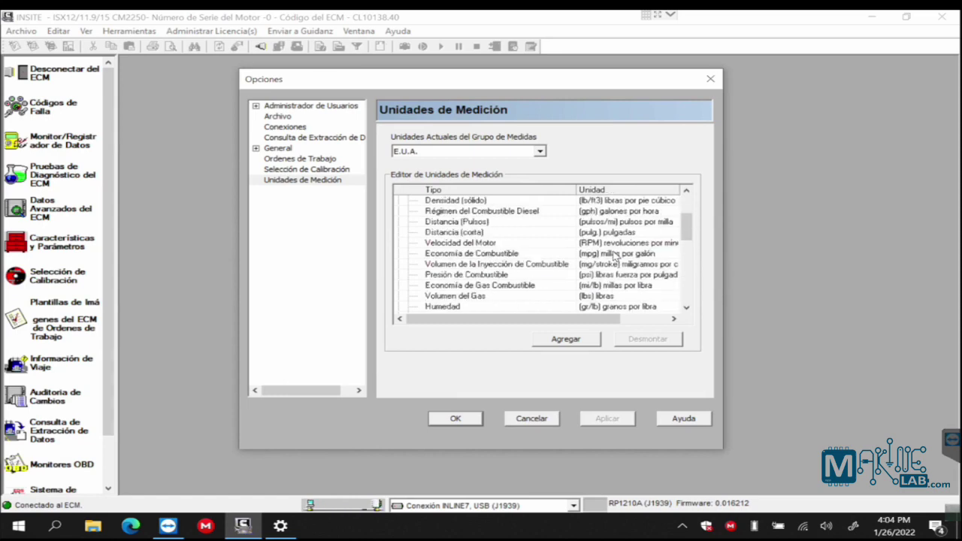
# - Collapse E.U.A. and expand Métricas to review its fuel pressure (kPa) and Celsius temperature units
pyautogui.click(408, 212)
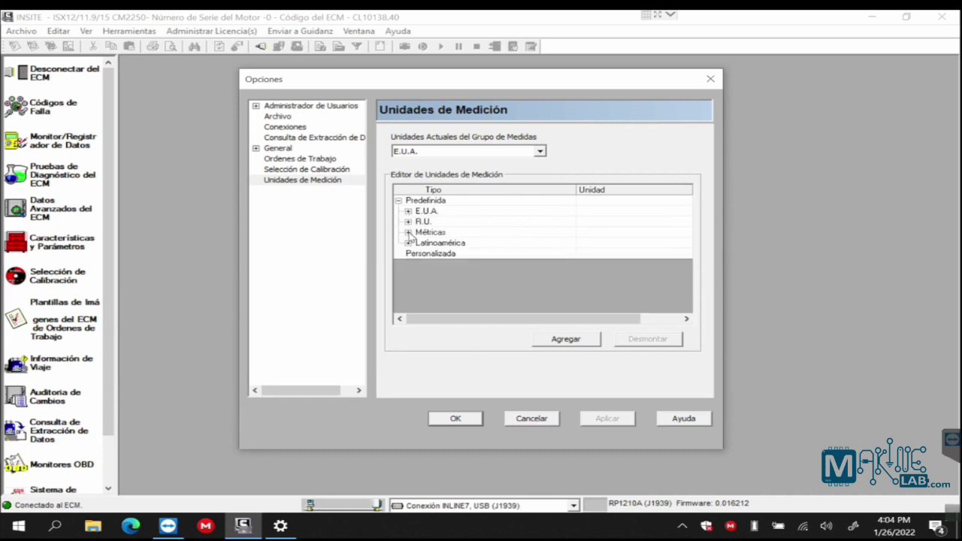
pyautogui.click(408, 232)
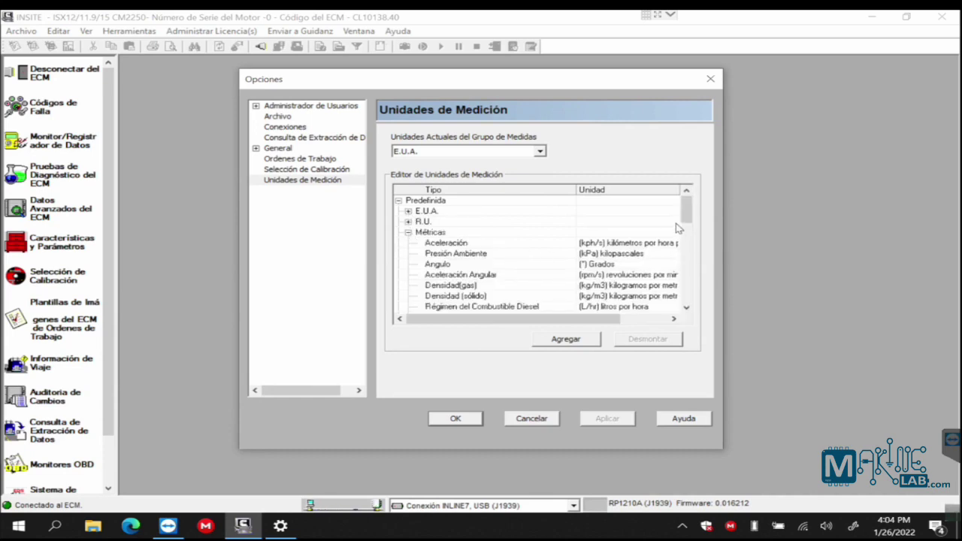
pyautogui.click(686, 298)
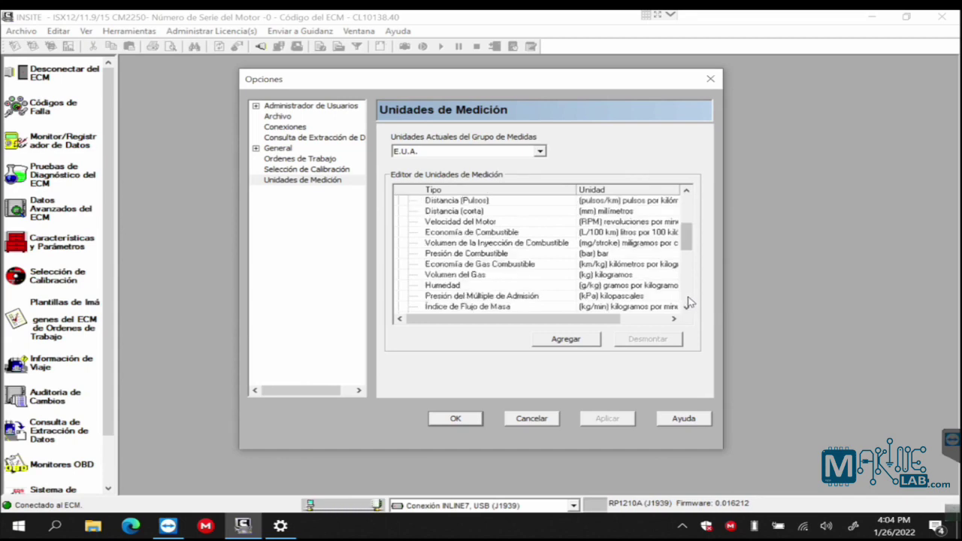
pyautogui.click(503, 254)
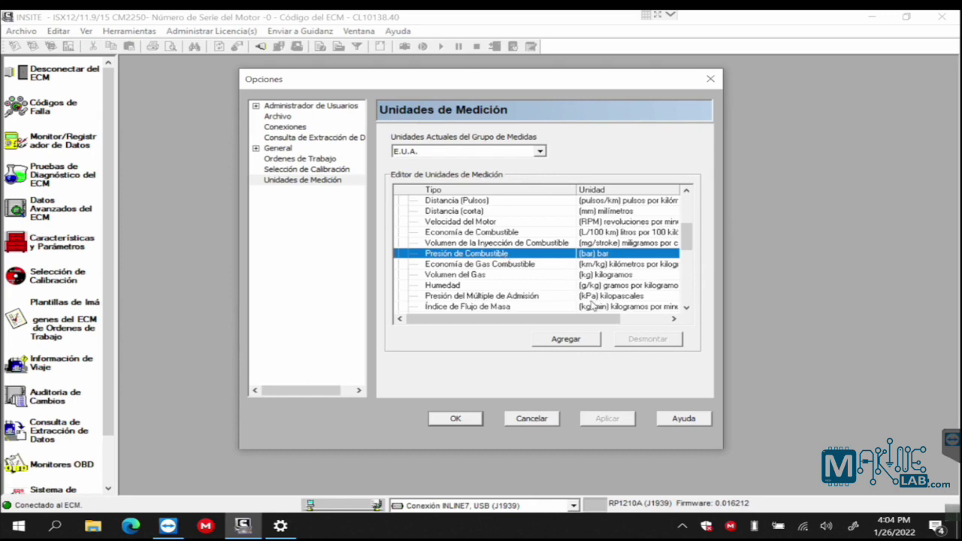
pyautogui.click(687, 300)
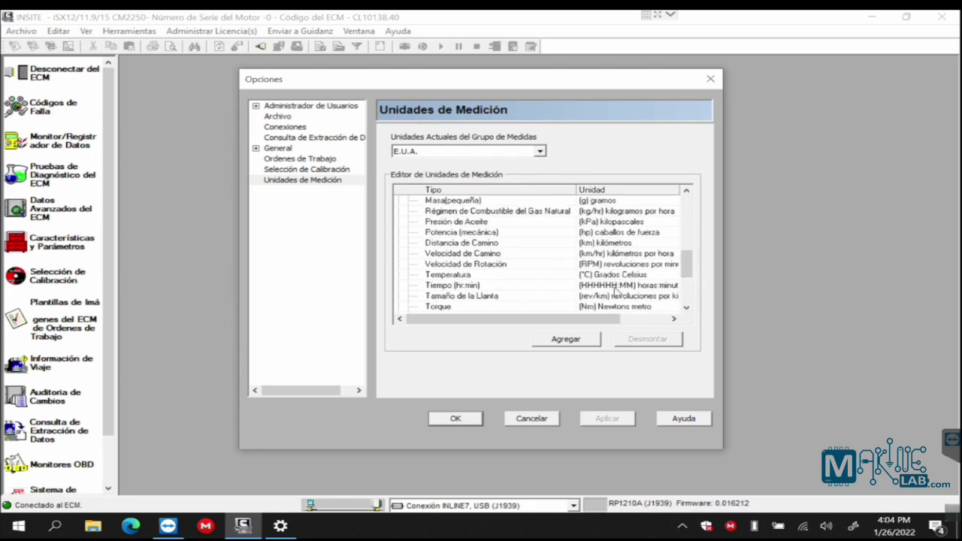
pyautogui.click(525, 276)
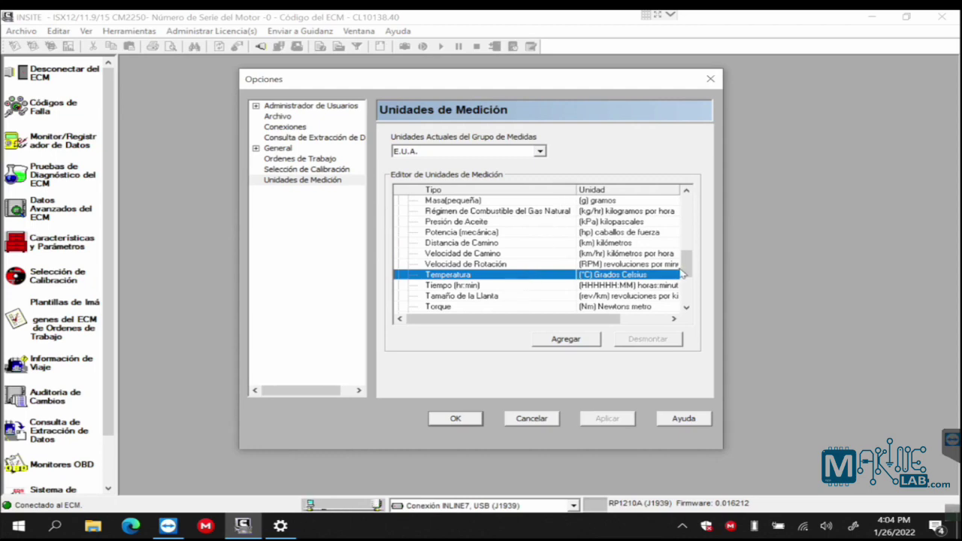
pyautogui.moveTo(685, 248); pyautogui.dragTo(685, 194)
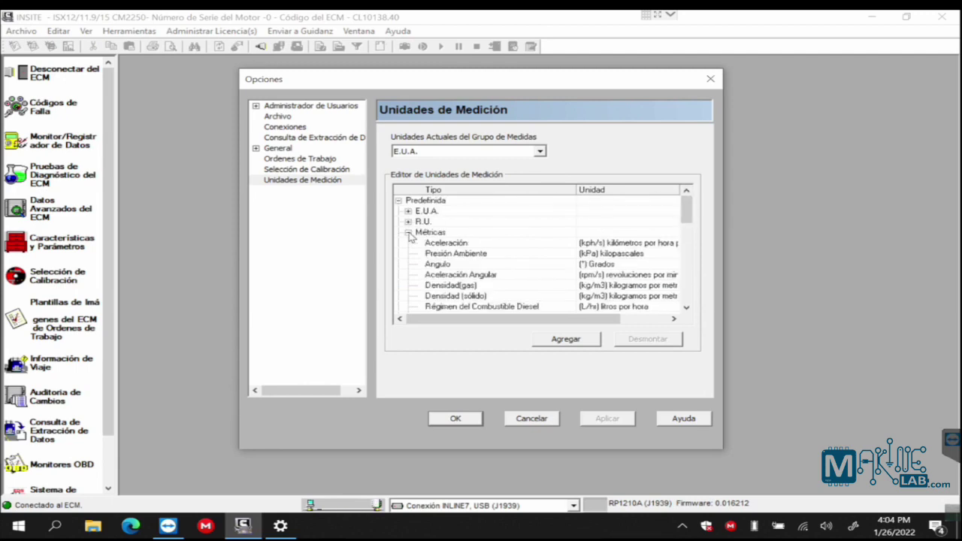
# - Expand Latinoamérica and E.U.A. to compare their Presión Ambiente and Presión de Combustible units
pyautogui.click(407, 233)
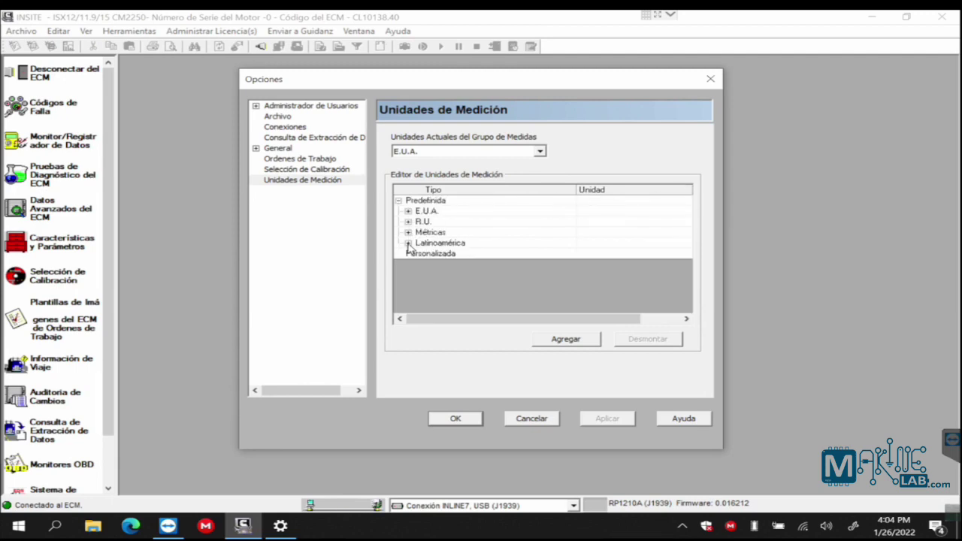
pyautogui.click(408, 243)
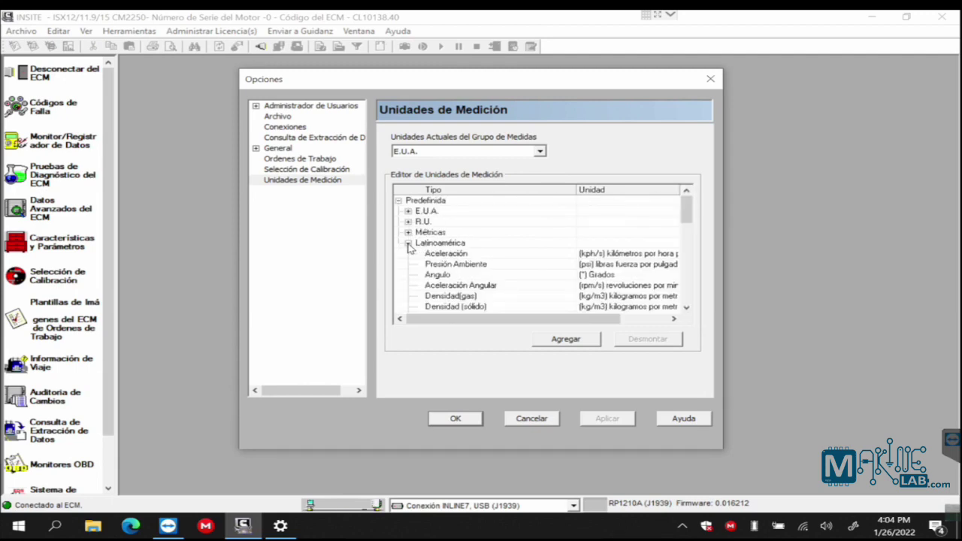
pyautogui.click(466, 266)
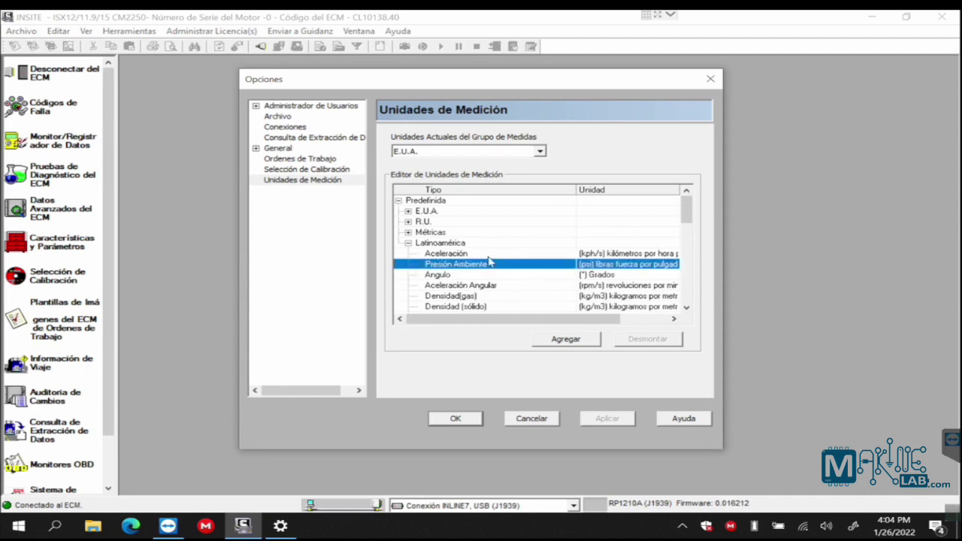
pyautogui.click(407, 211)
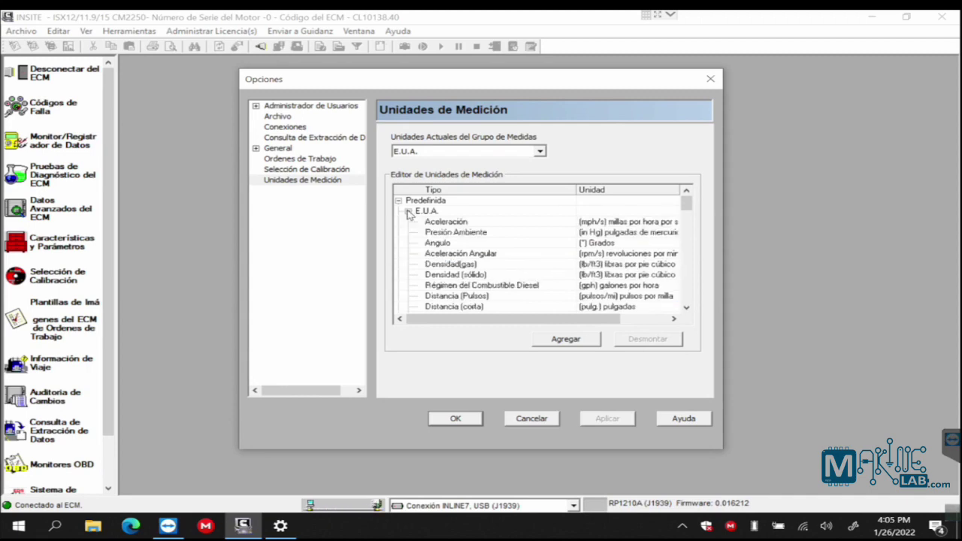
pyautogui.click(458, 235)
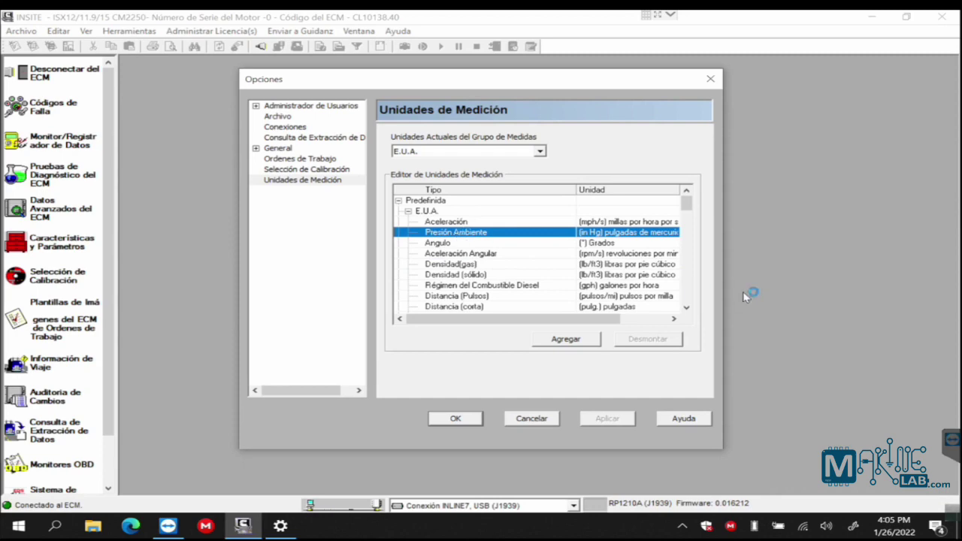
pyautogui.scroll(-3, 692, 302)
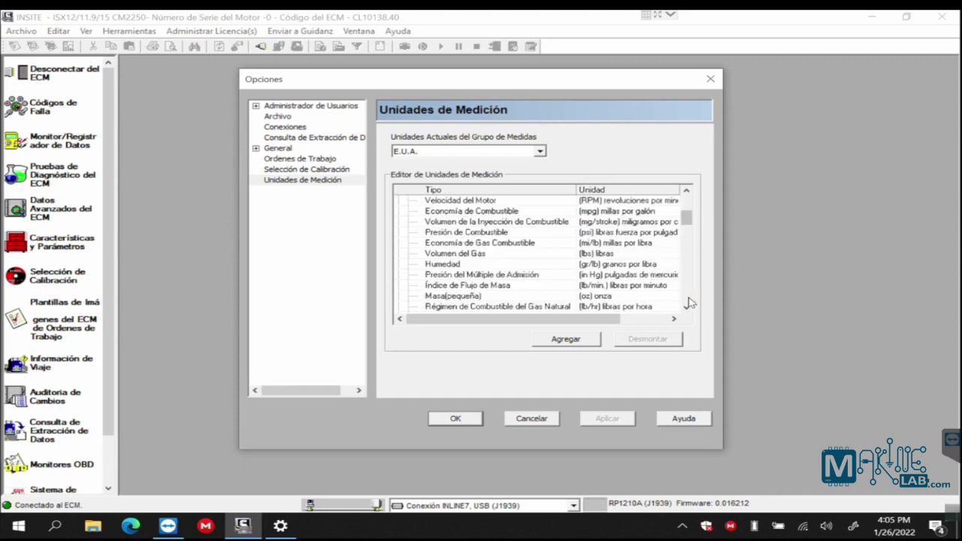
pyautogui.click(503, 233)
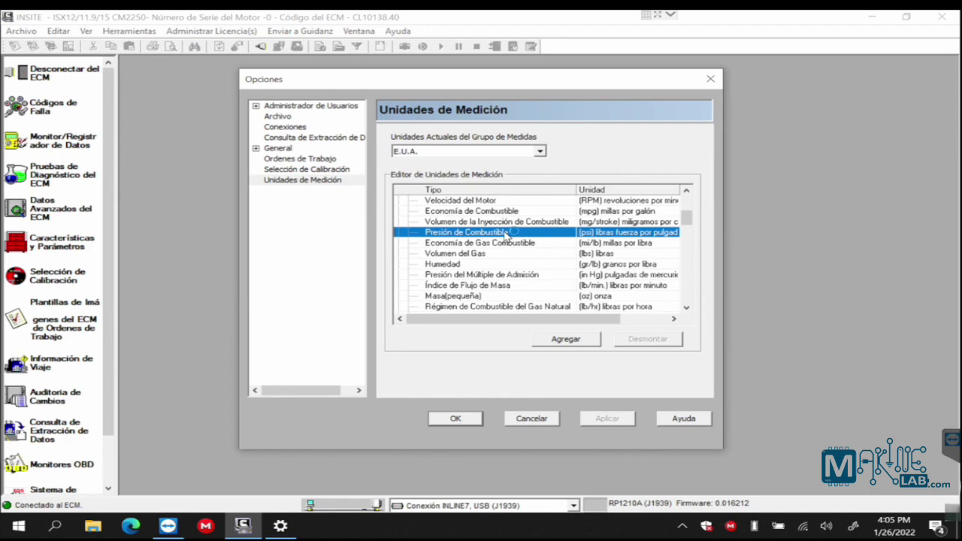
pyautogui.scroll(5, 439, 230)
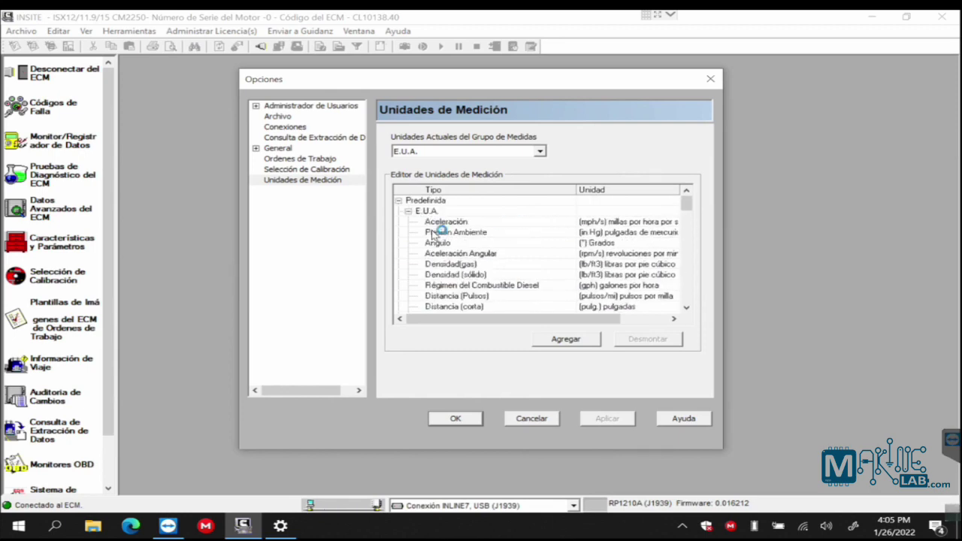
pyautogui.click(408, 211)
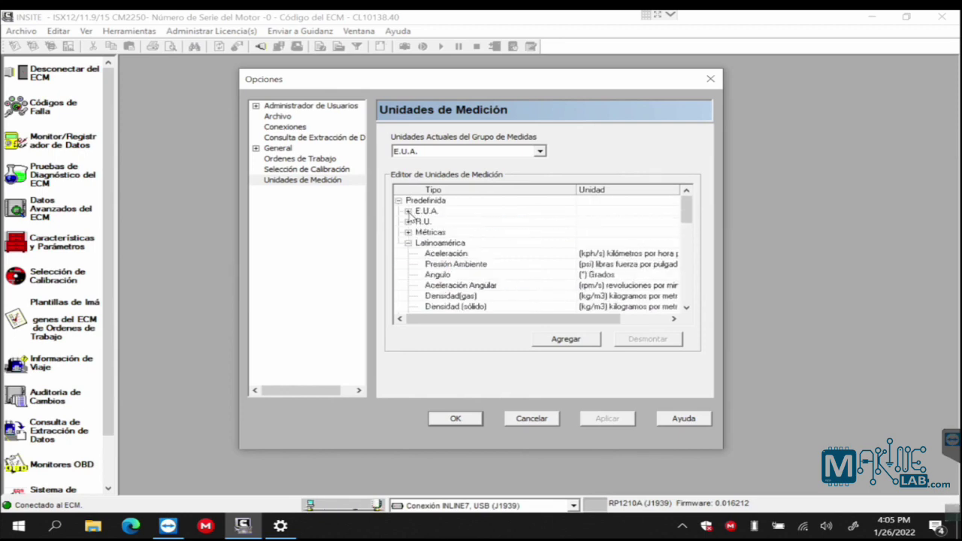
pyautogui.click(449, 265)
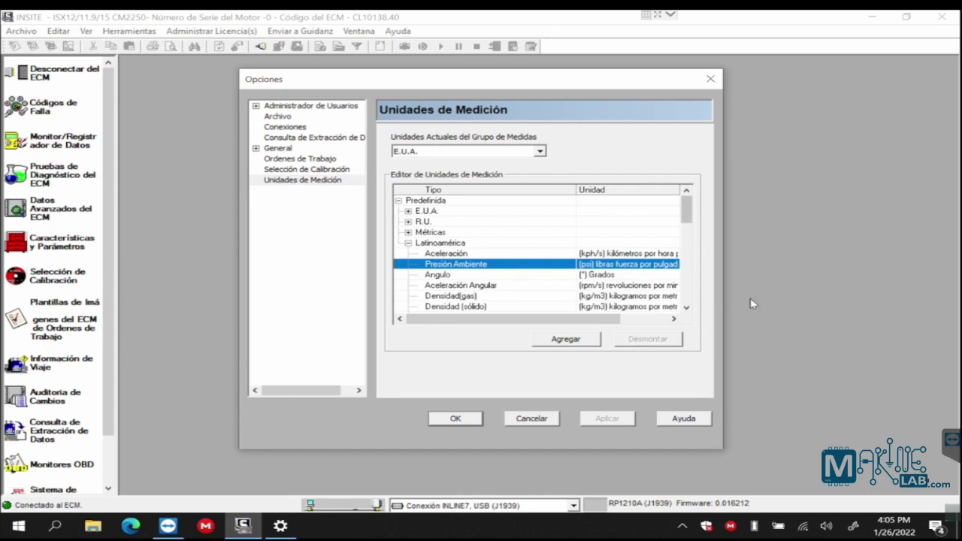
pyautogui.scroll(-5, 691, 293)
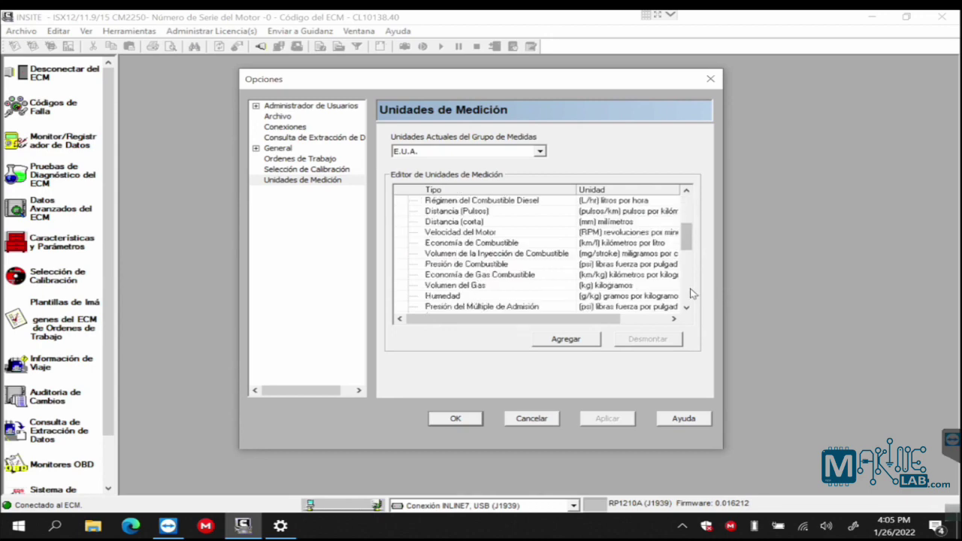
pyautogui.click(524, 269)
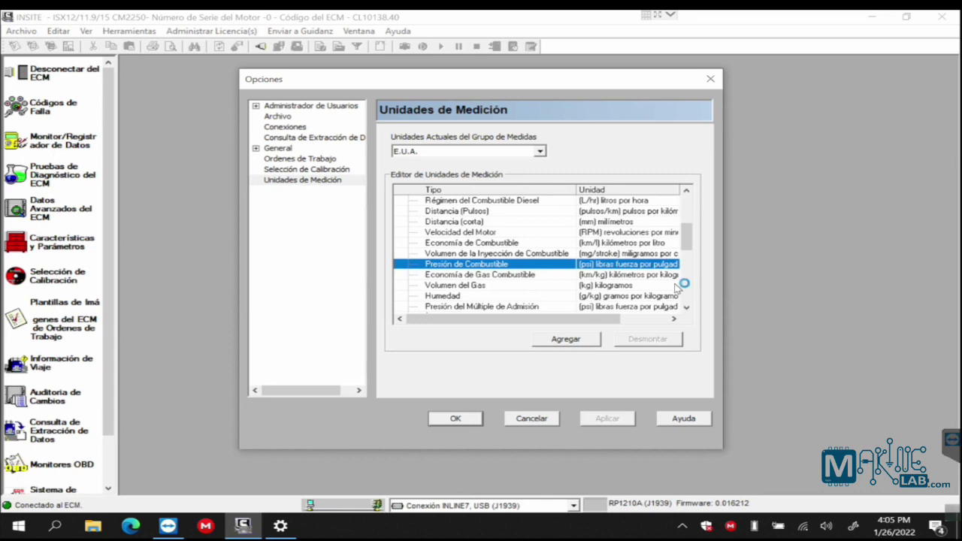
pyautogui.click(549, 307)
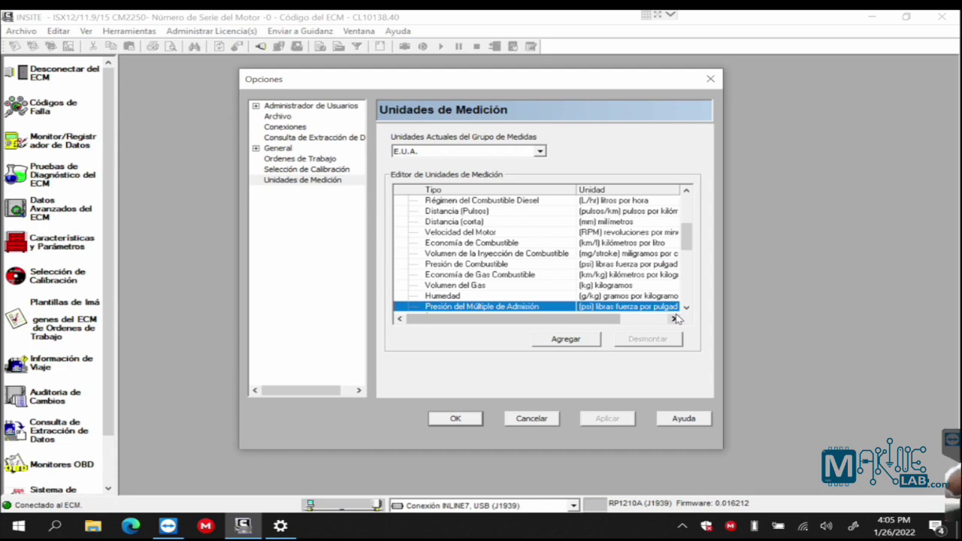
pyautogui.moveTo(689, 243); pyautogui.dragTo(673, 216)
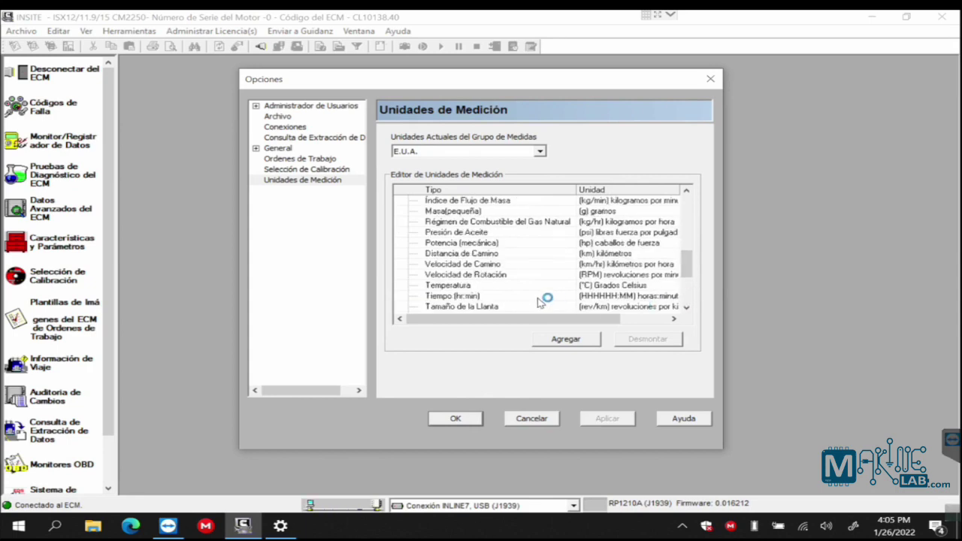
pyautogui.click(536, 286)
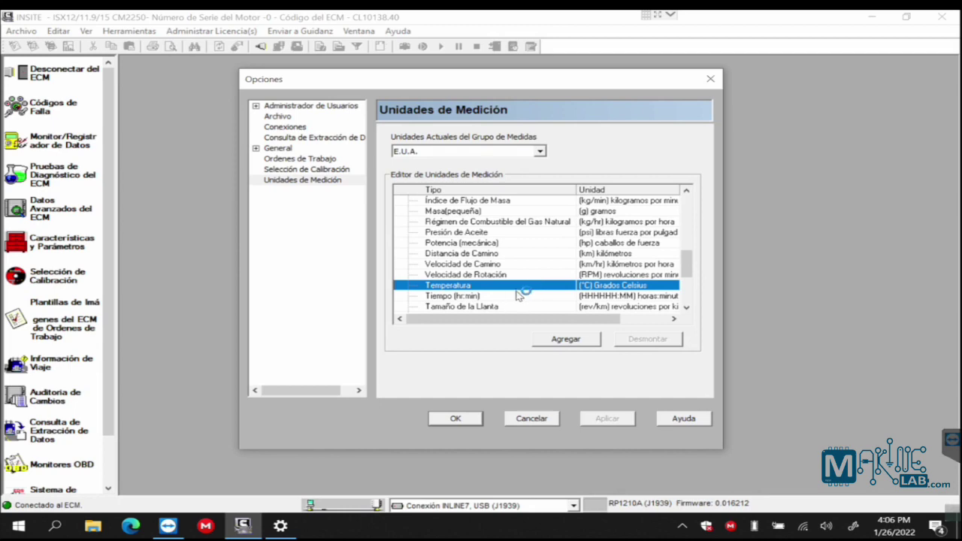
pyautogui.scroll(10, 696, 215)
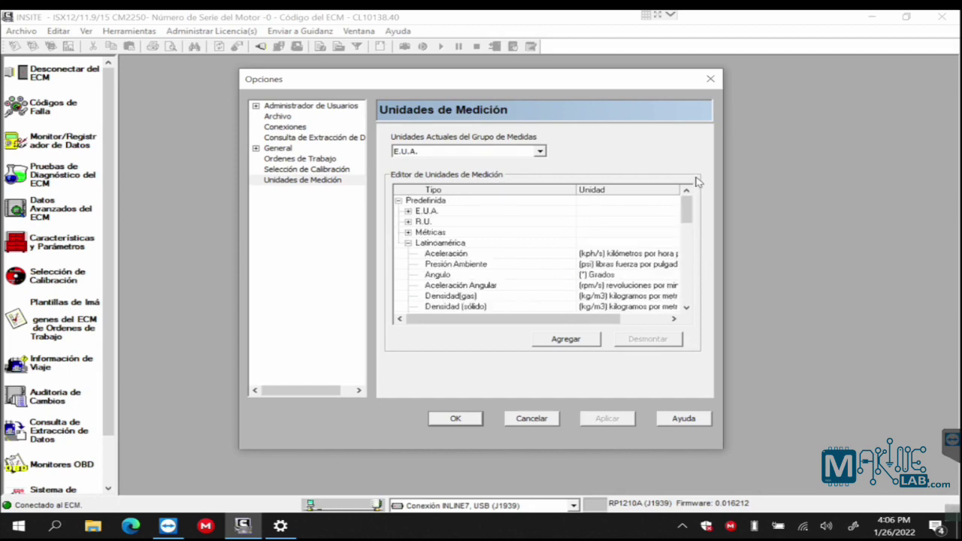
# - Set Latinoamérica as the current unit group, apply it and close Opciones with OK
pyautogui.click(408, 243)
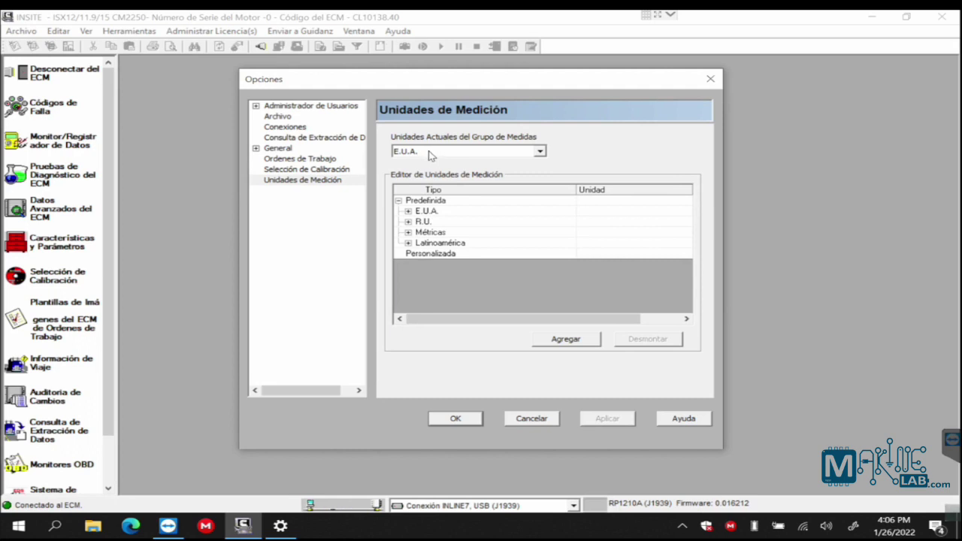
pyautogui.click(539, 152)
pyautogui.click(482, 172)
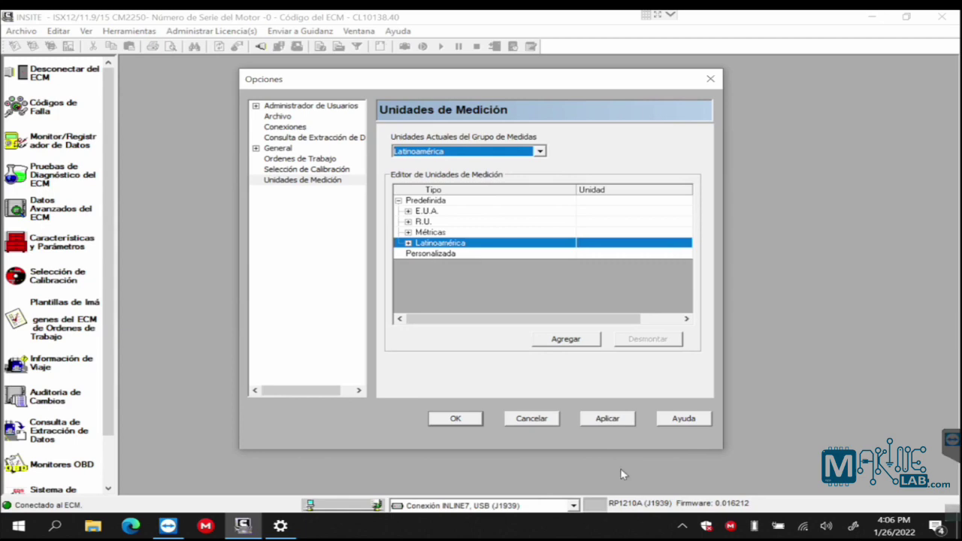
pyautogui.click(612, 423)
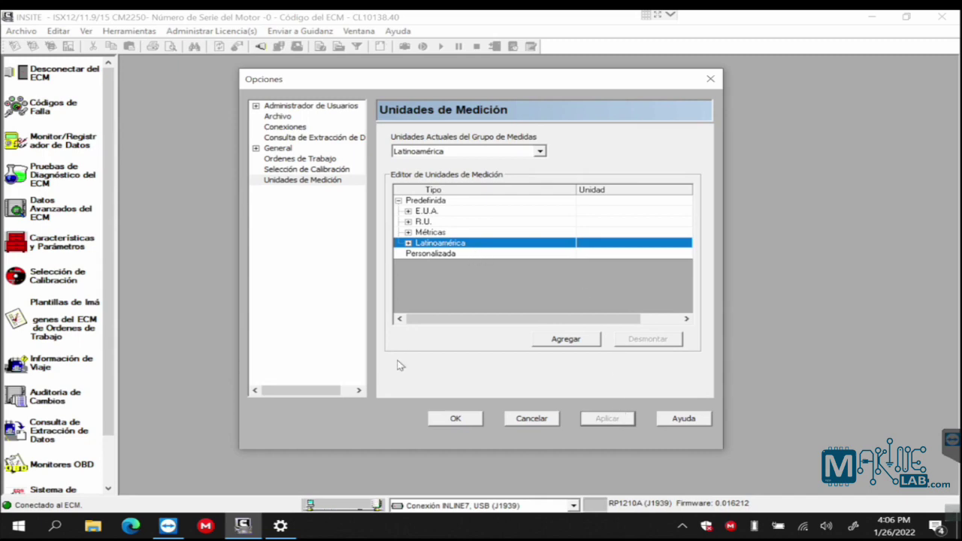
pyautogui.click(455, 419)
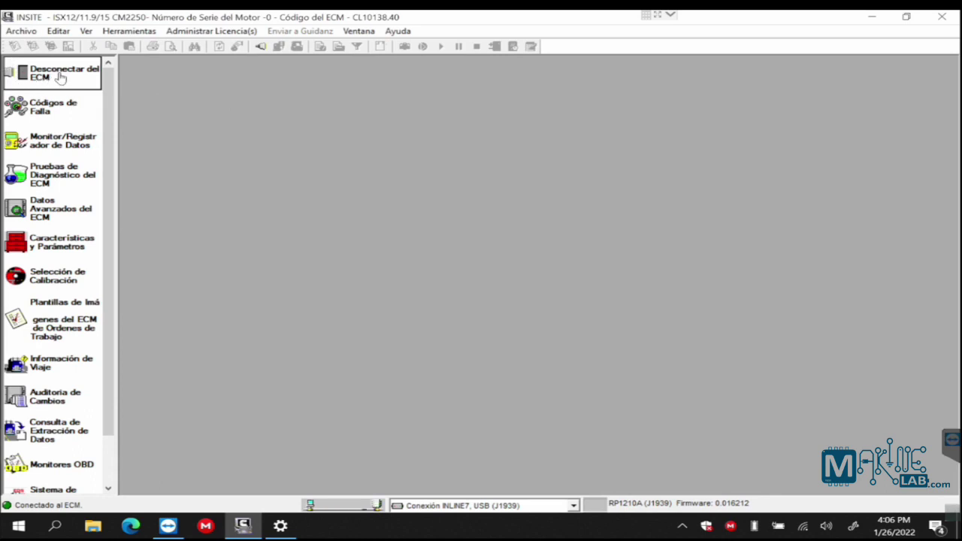
# - Open Monitor/Registrador de Datos and expand the CM2250 parameter list
pyautogui.click(54, 142)
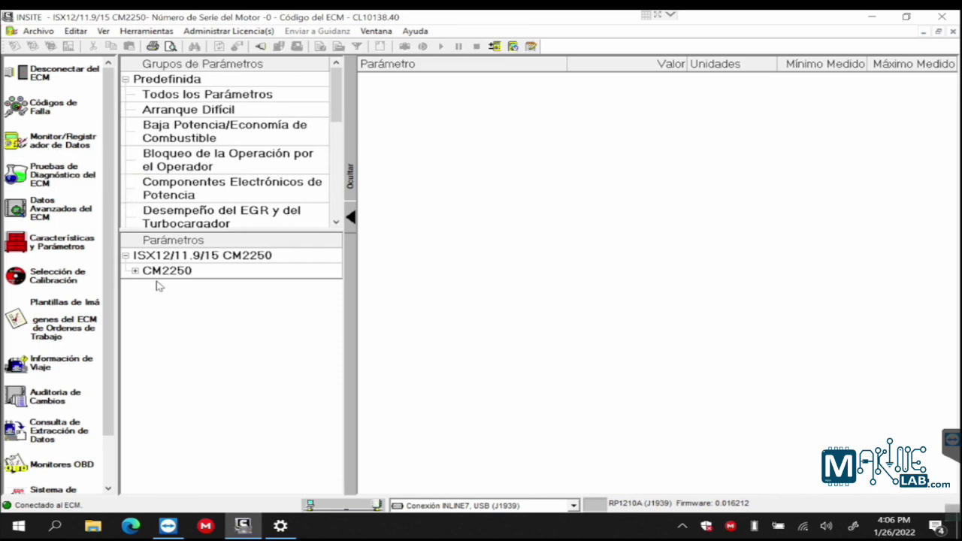
pyautogui.click(135, 271)
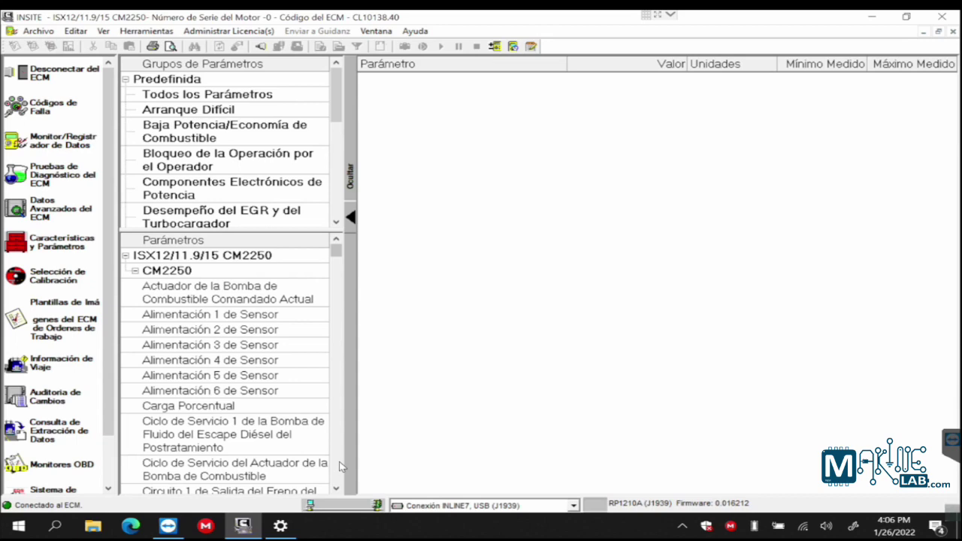
# - Add Carga Porcentual to the monitor table
pyautogui.doubleClick(261, 407)
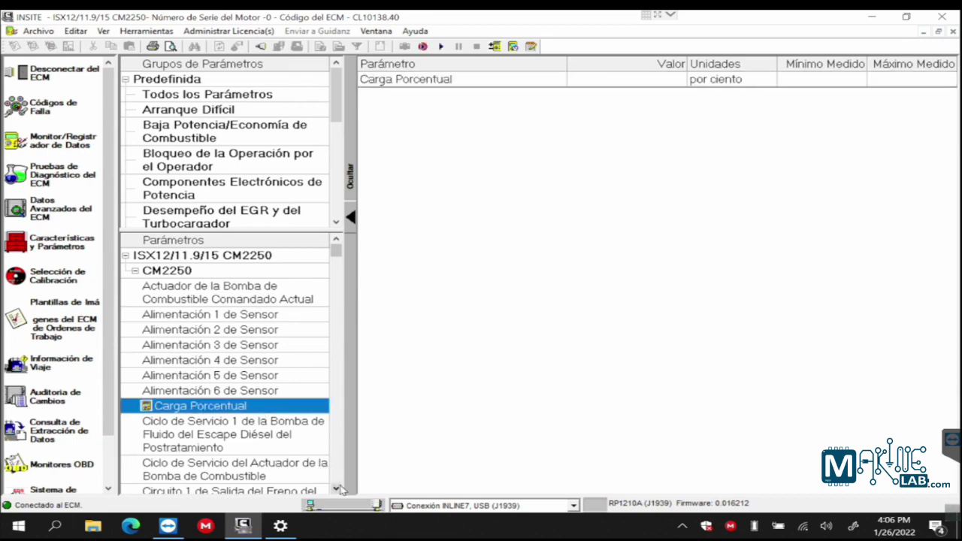
pyautogui.click(336, 489)
pyautogui.click(336, 489)
pyautogui.click(336, 489)
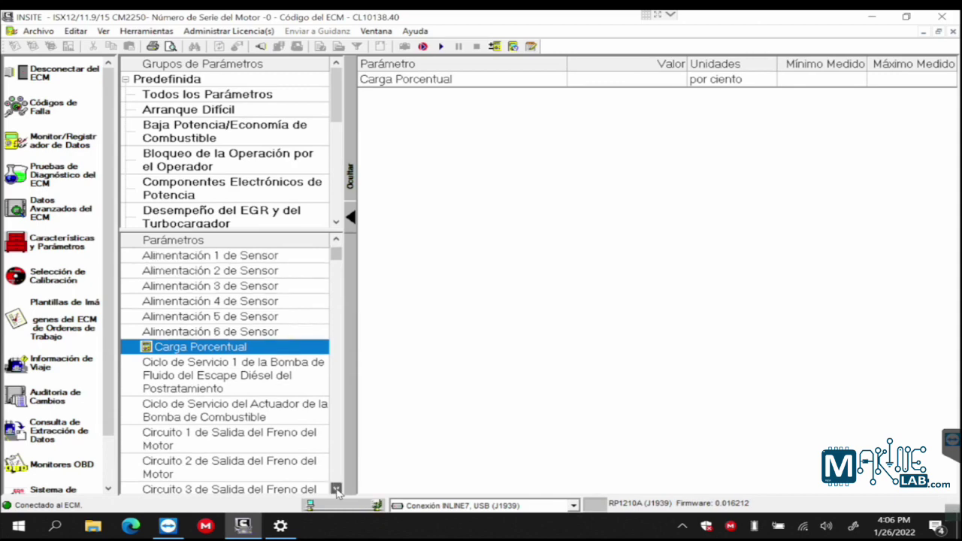
pyautogui.click(336, 490)
pyautogui.click(336, 489)
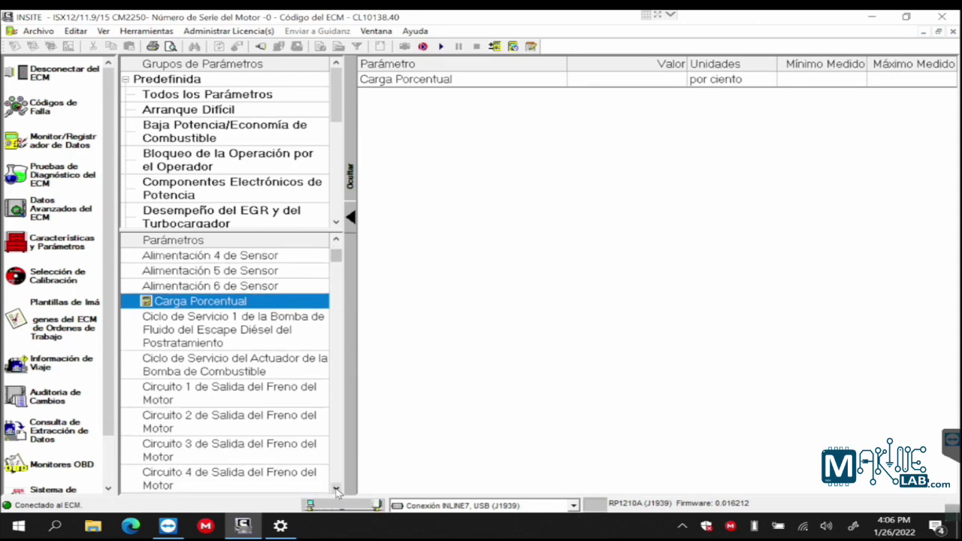
pyautogui.click(336, 489)
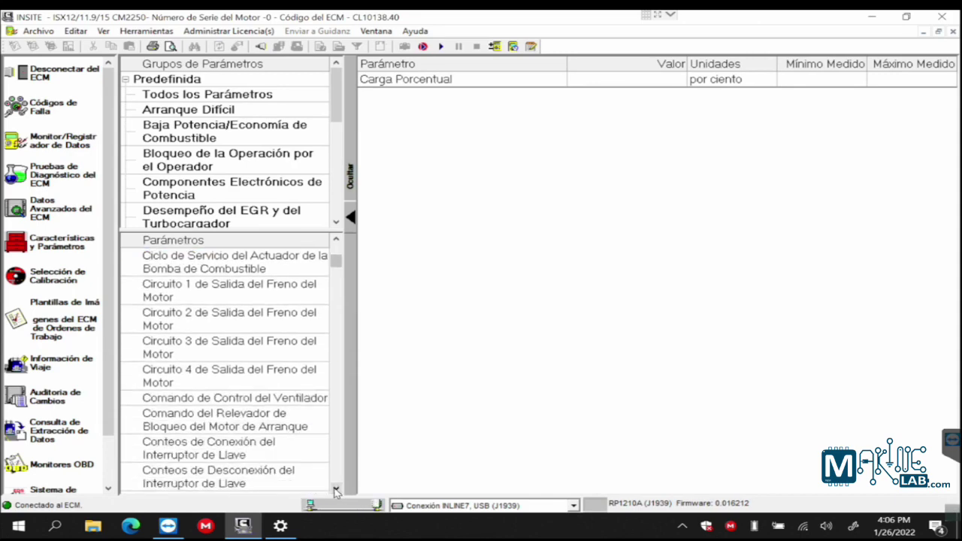
pyautogui.click(336, 489)
pyautogui.click(336, 489)
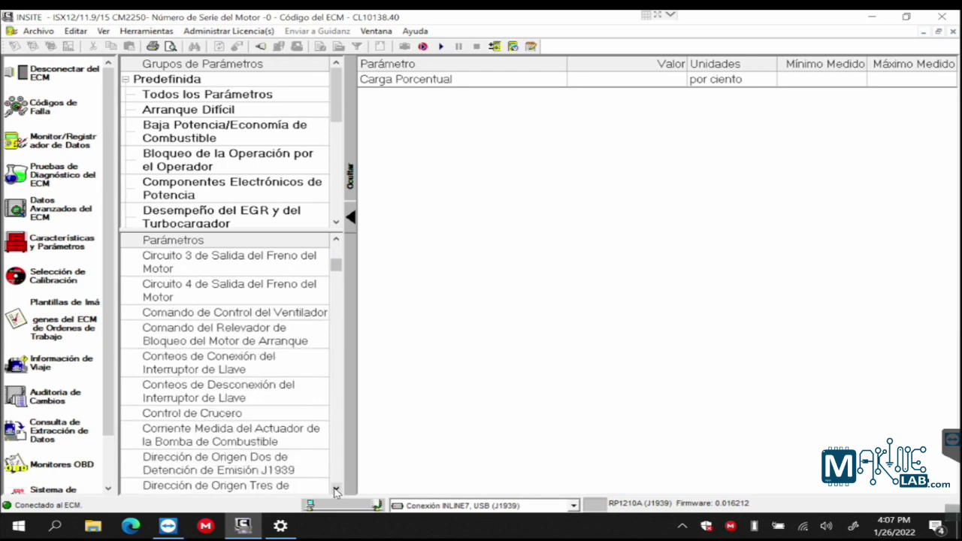
pyautogui.click(336, 489)
pyautogui.click(336, 490)
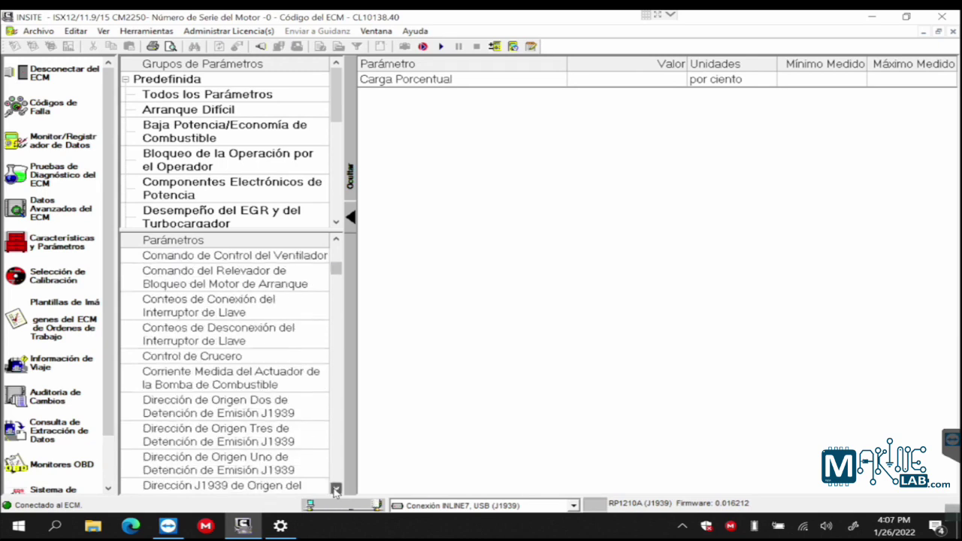
# - Add Corriente Medida del Actuador de la Bomba de Combustible (mA) to the monitor table
pyautogui.doubleClick(229, 384)
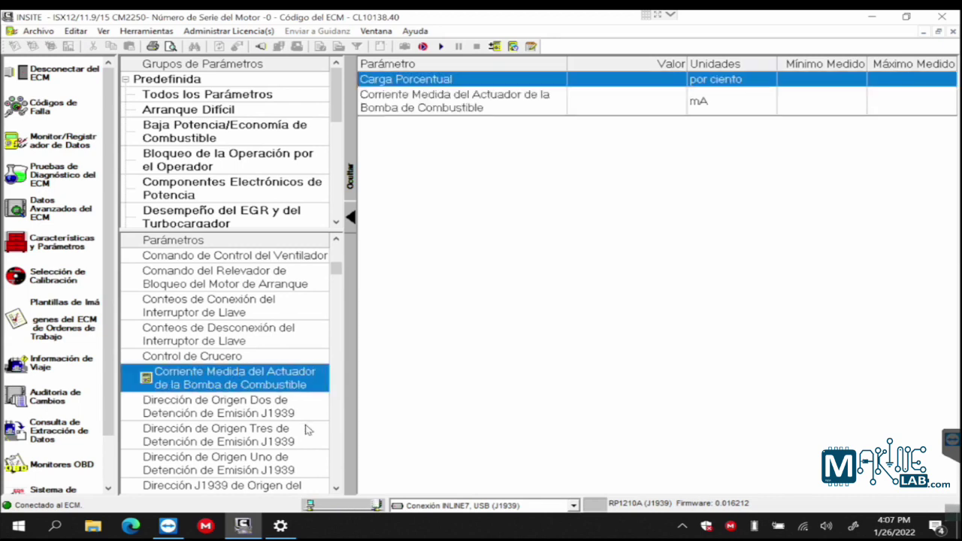
pyautogui.click(336, 490)
pyautogui.click(336, 489)
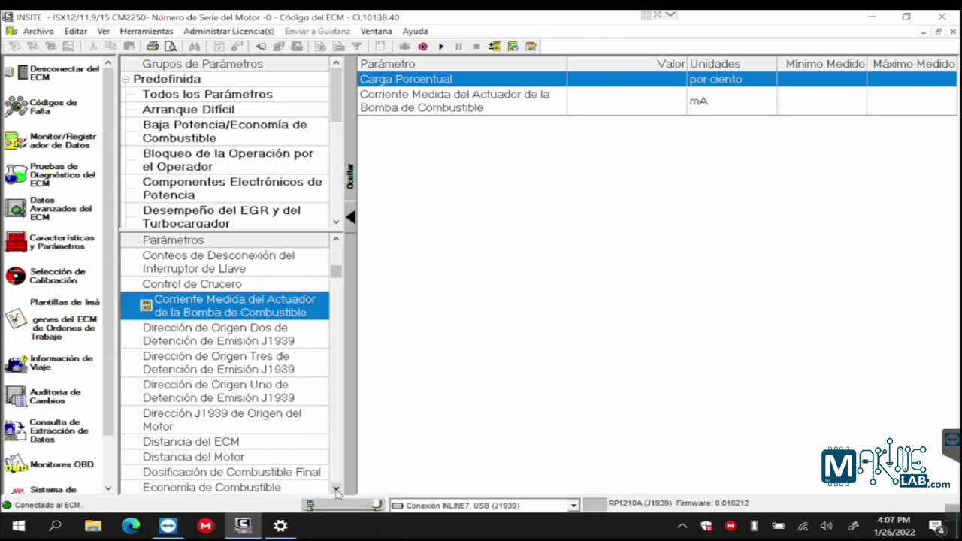
pyautogui.click(336, 489)
pyautogui.click(336, 489)
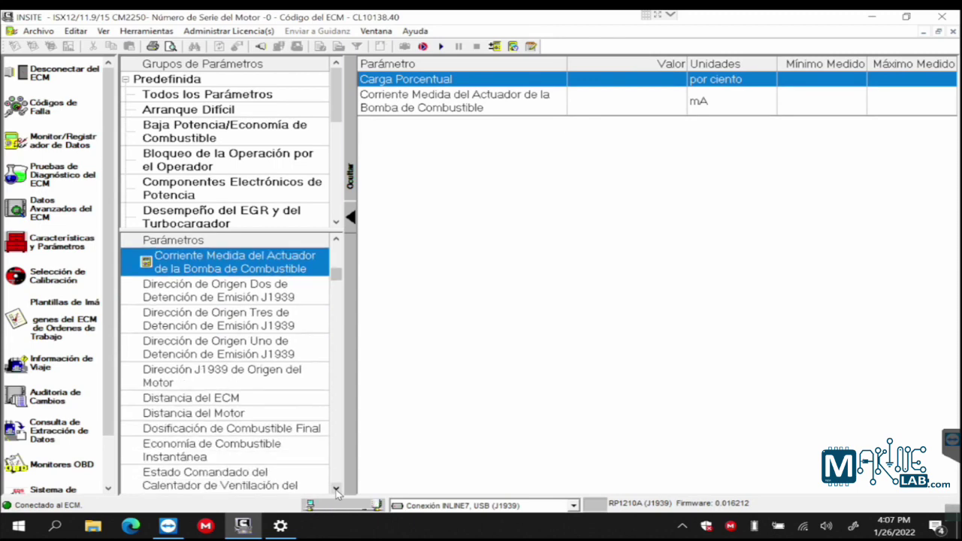
pyautogui.click(336, 489)
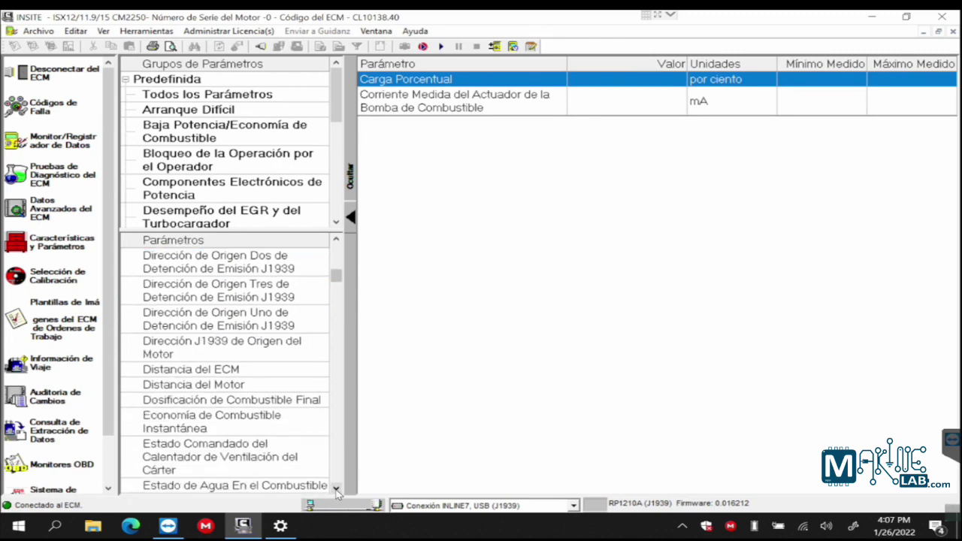
pyautogui.click(336, 489)
pyautogui.click(336, 490)
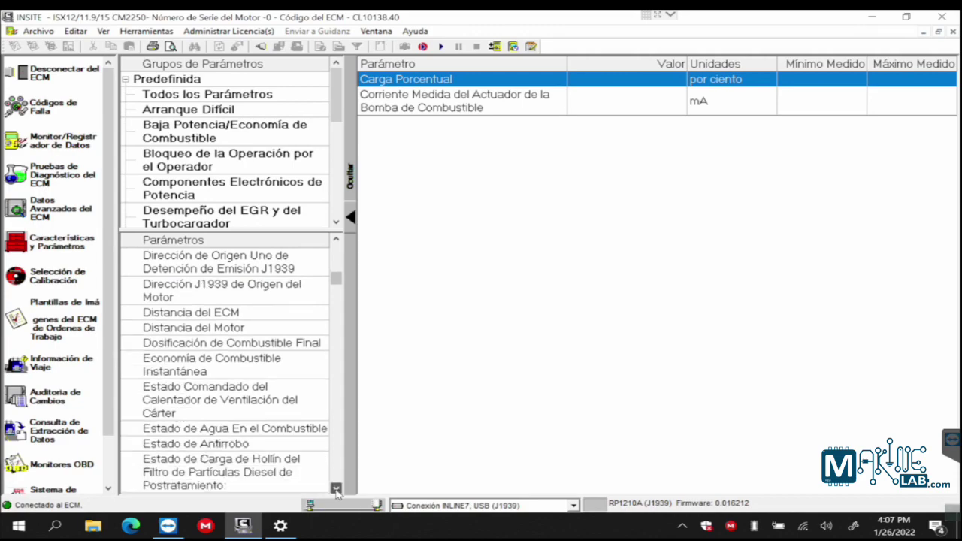
pyautogui.click(335, 489)
pyautogui.click(336, 489)
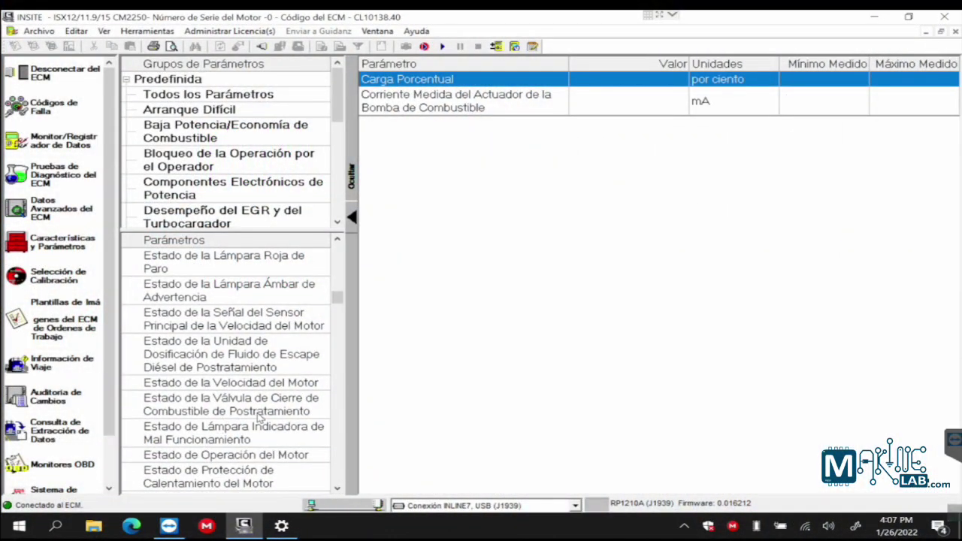
pyautogui.click(340, 489)
pyautogui.click(340, 489)
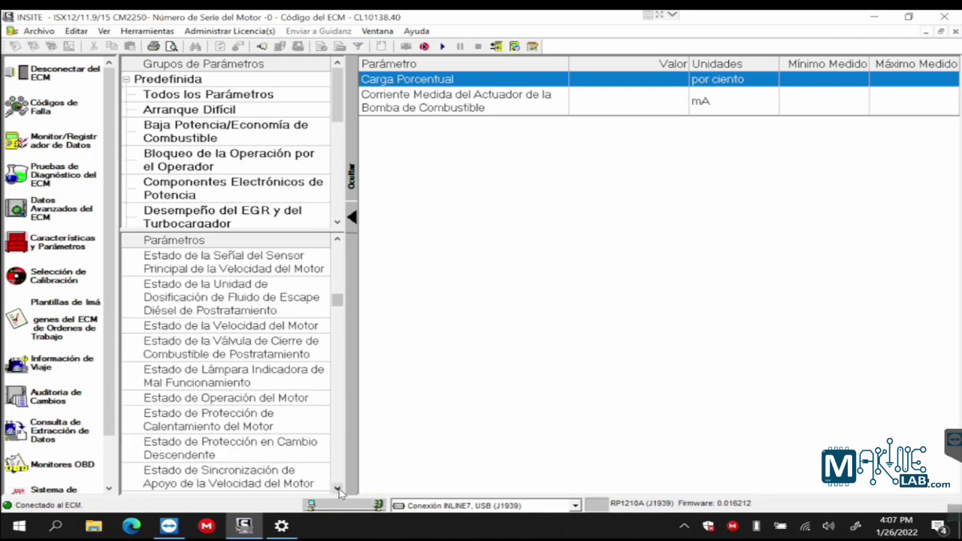
pyautogui.click(339, 489)
pyautogui.click(340, 489)
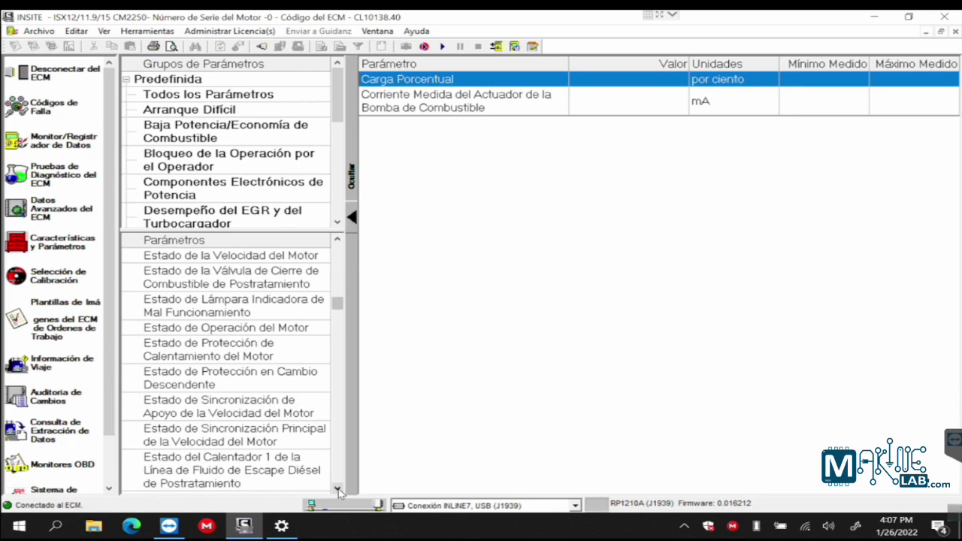
pyautogui.click(340, 489)
pyautogui.click(340, 489)
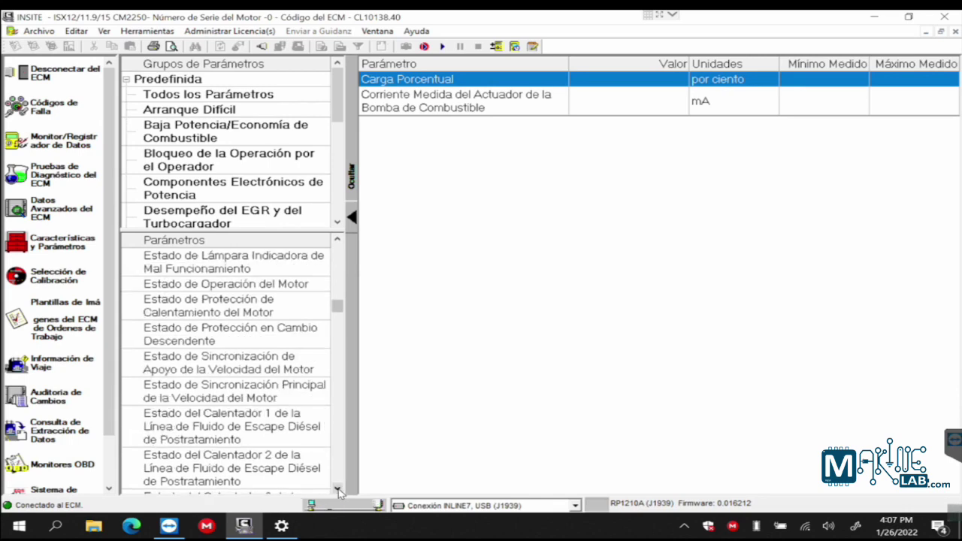
pyautogui.click(340, 489)
pyautogui.click(340, 489)
pyautogui.click(339, 489)
pyautogui.click(340, 489)
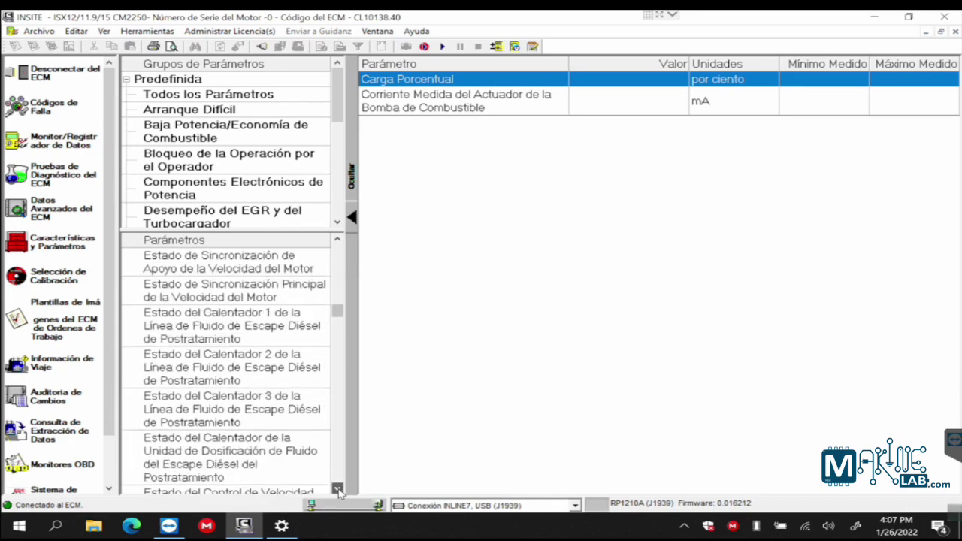
pyautogui.click(340, 489)
pyautogui.click(339, 489)
pyautogui.click(340, 489)
pyautogui.click(339, 489)
pyautogui.click(340, 489)
pyautogui.click(339, 489)
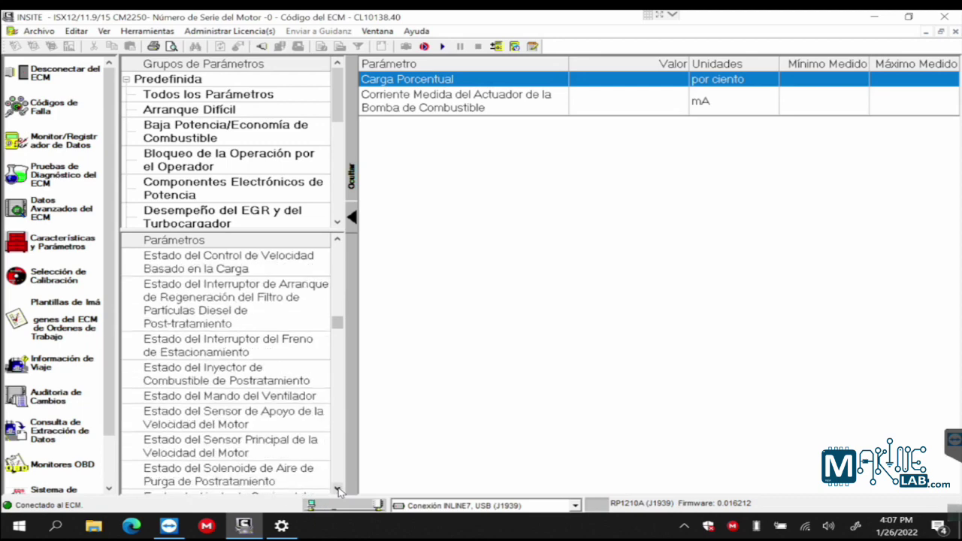
pyautogui.click(340, 489)
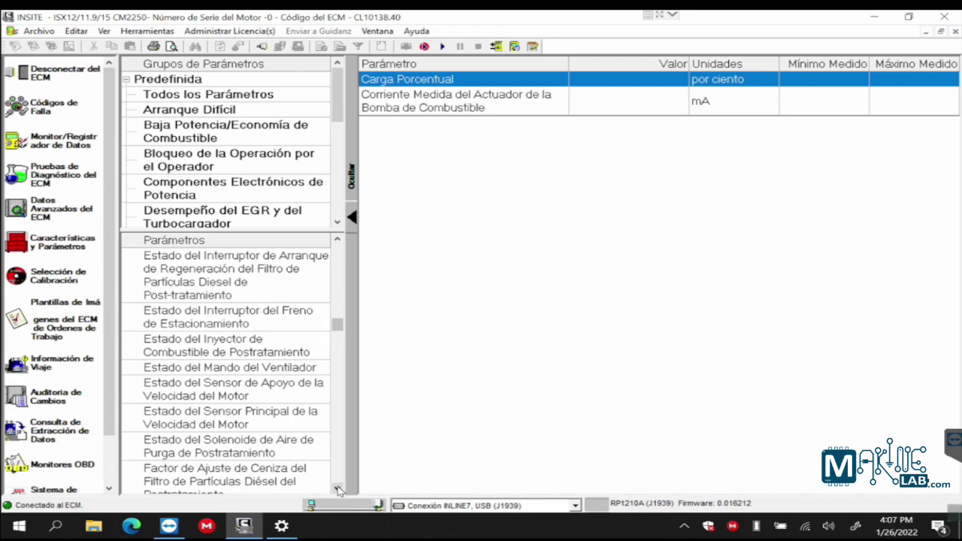
pyautogui.click(337, 489)
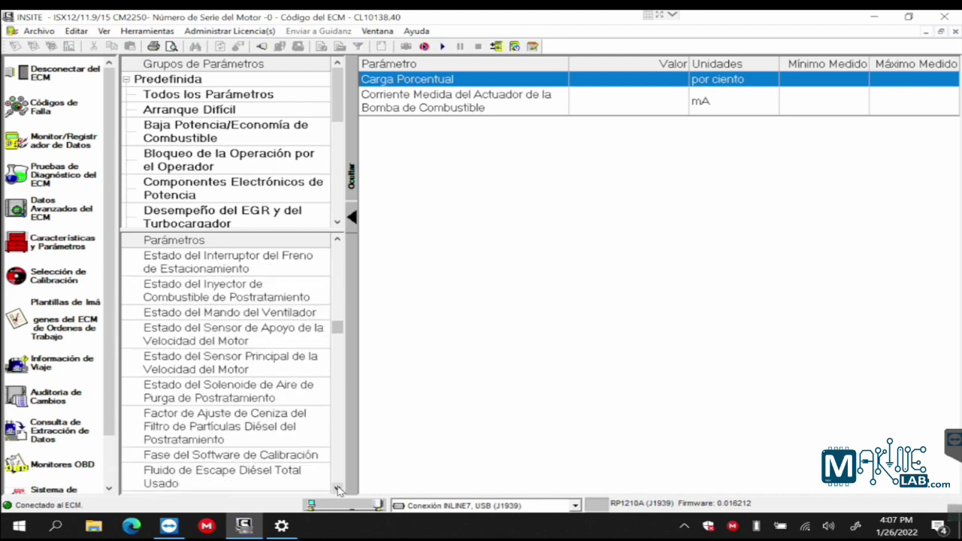
pyautogui.click(338, 489)
pyautogui.click(337, 489)
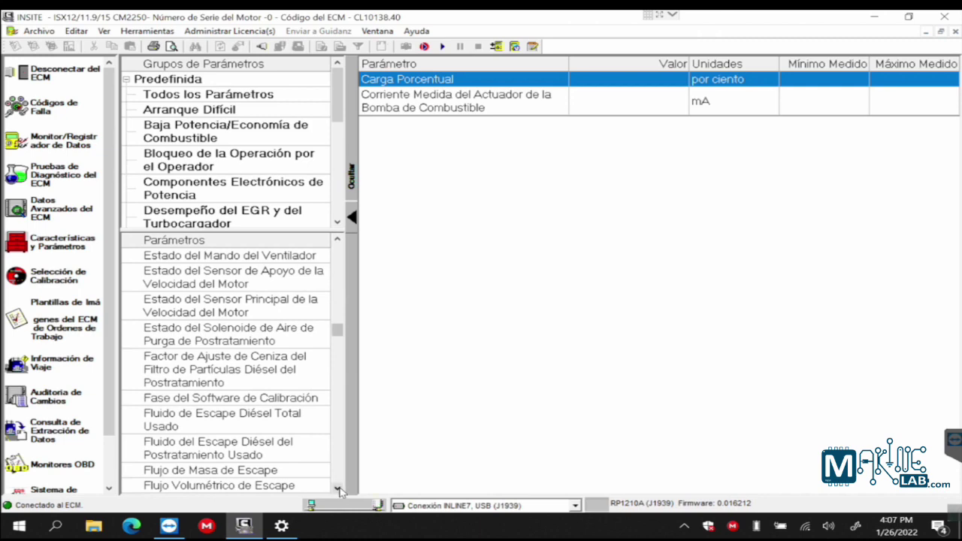
pyautogui.click(337, 489)
pyautogui.click(337, 489)
pyautogui.click(337, 489)
pyautogui.click(337, 489)
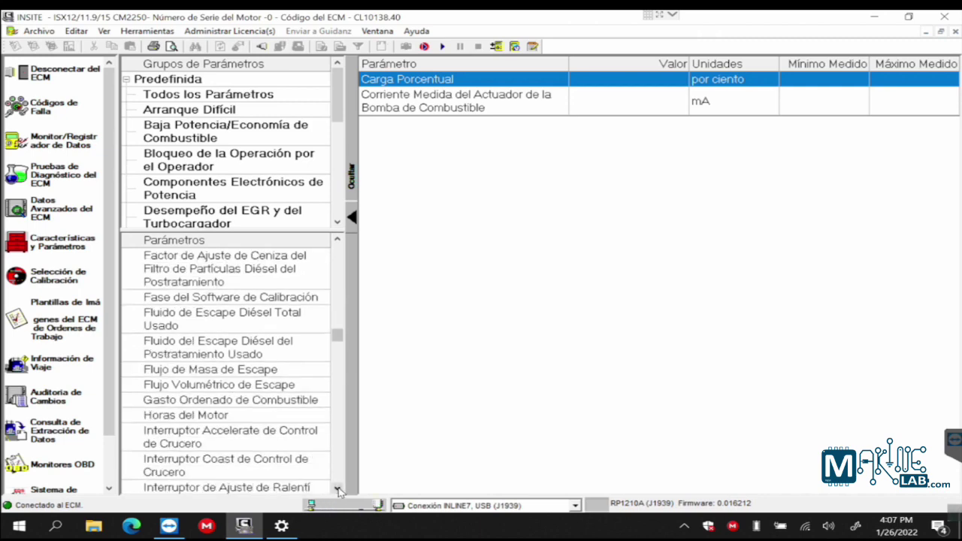
pyautogui.click(337, 489)
pyautogui.click(337, 489)
pyautogui.click(337, 489)
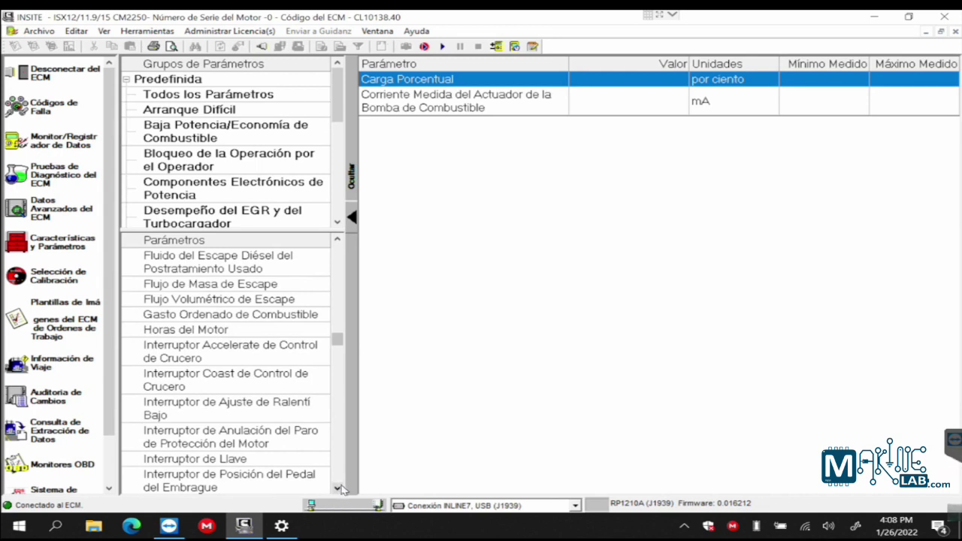
pyautogui.click(337, 489)
pyautogui.click(337, 490)
pyautogui.click(337, 490)
pyautogui.click(337, 489)
pyautogui.click(338, 489)
pyautogui.click(338, 489)
pyautogui.click(337, 489)
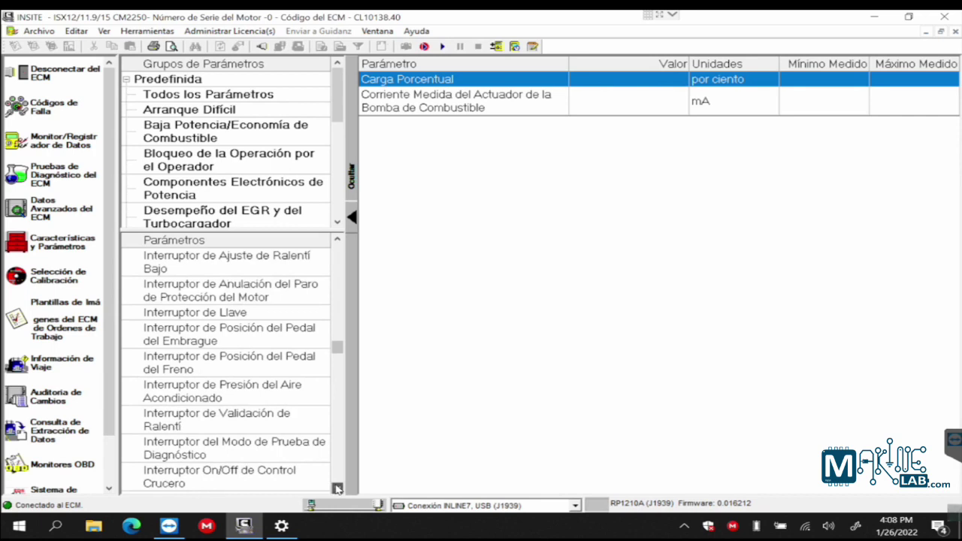
pyautogui.click(338, 489)
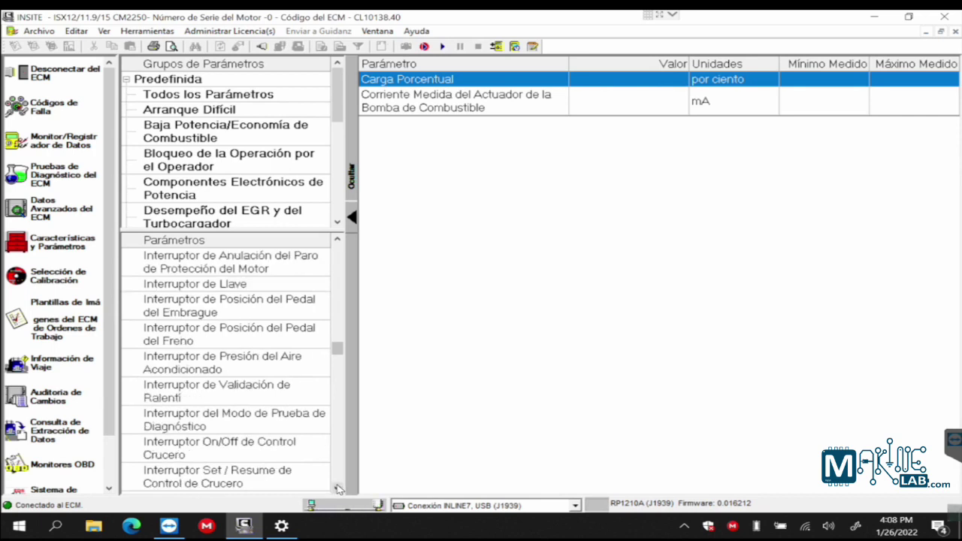
pyautogui.click(338, 489)
pyautogui.click(337, 490)
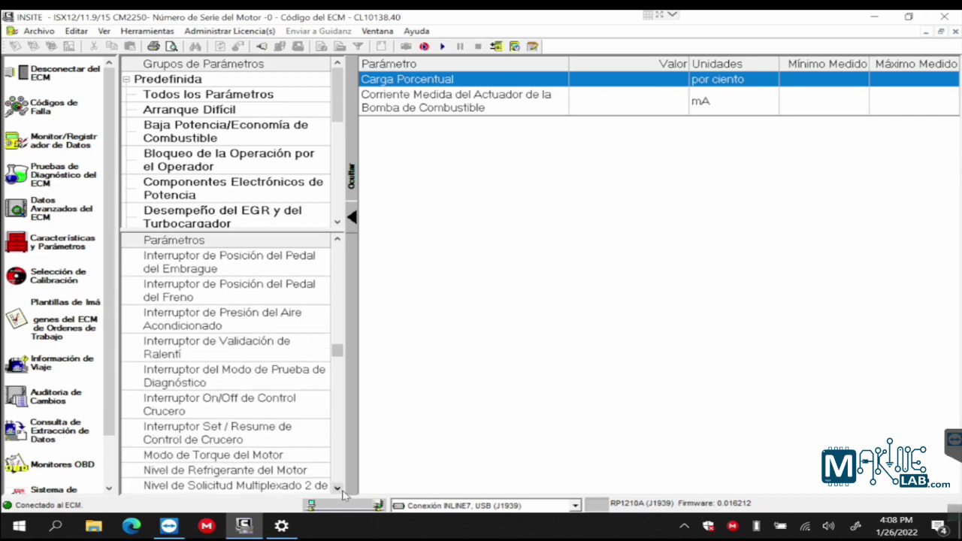
pyautogui.click(338, 489)
pyautogui.click(342, 489)
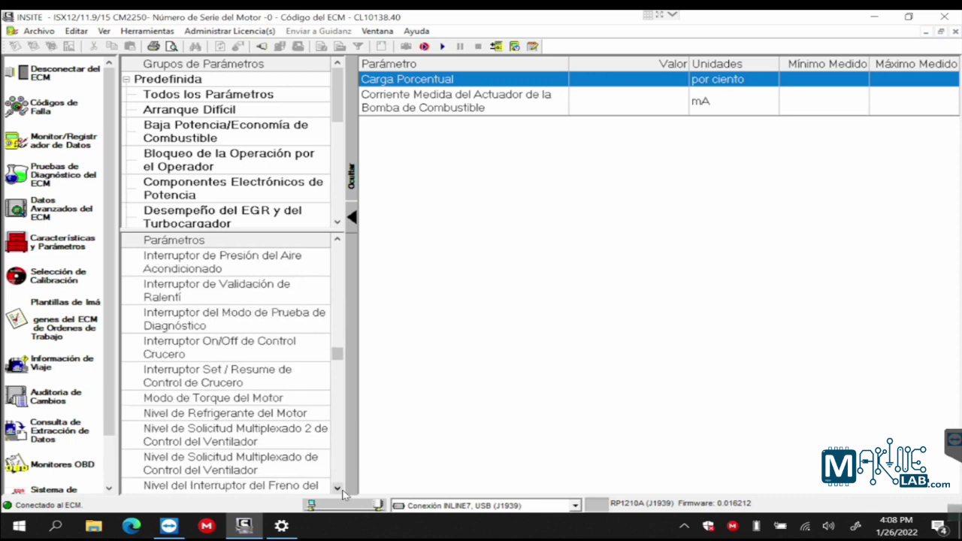
pyautogui.click(341, 489)
pyautogui.click(337, 489)
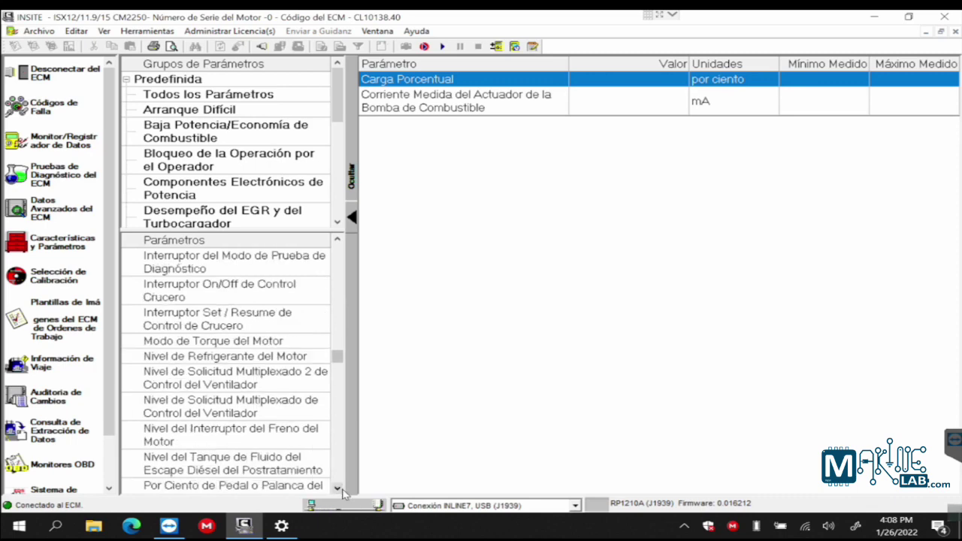
pyautogui.click(342, 489)
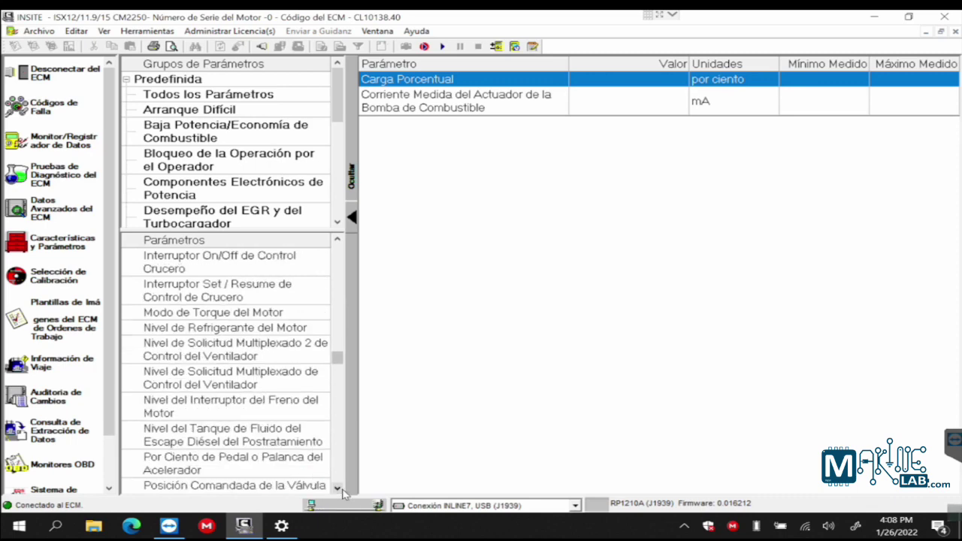
pyautogui.click(342, 489)
pyautogui.click(342, 489)
pyautogui.click(342, 489)
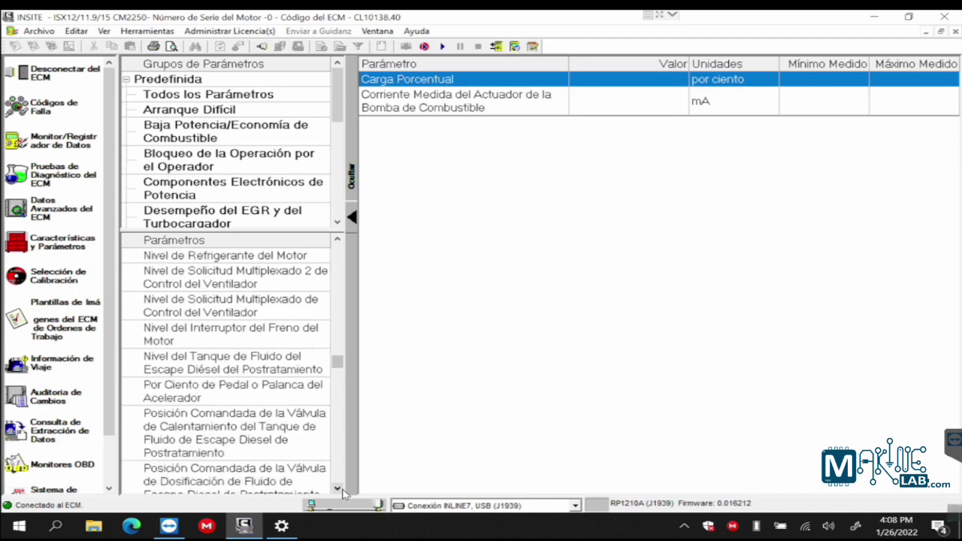
# - Add pedal position, commanded turbocharger actuator position and fuel pump actuator position to the table
pyautogui.doubleClick(235, 390)
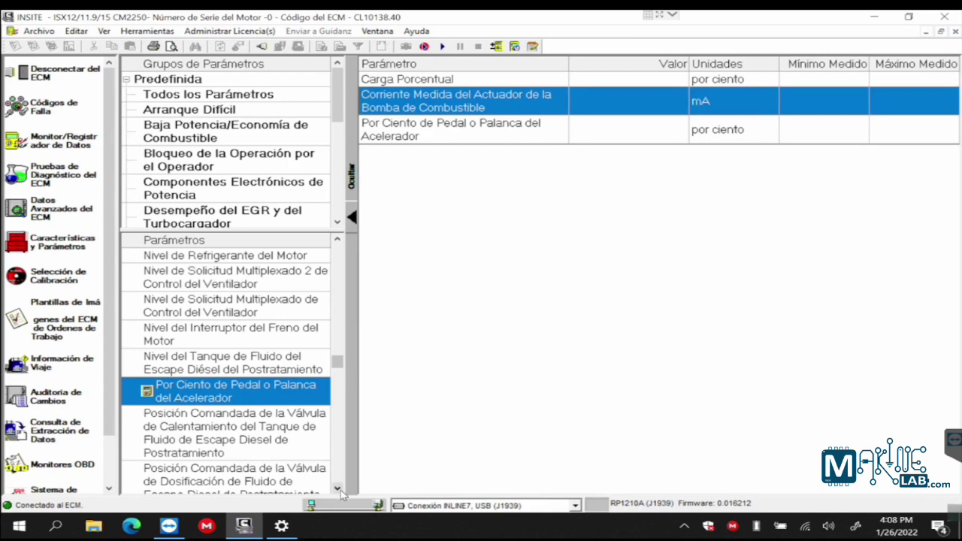
pyautogui.scroll(-5, 342, 489)
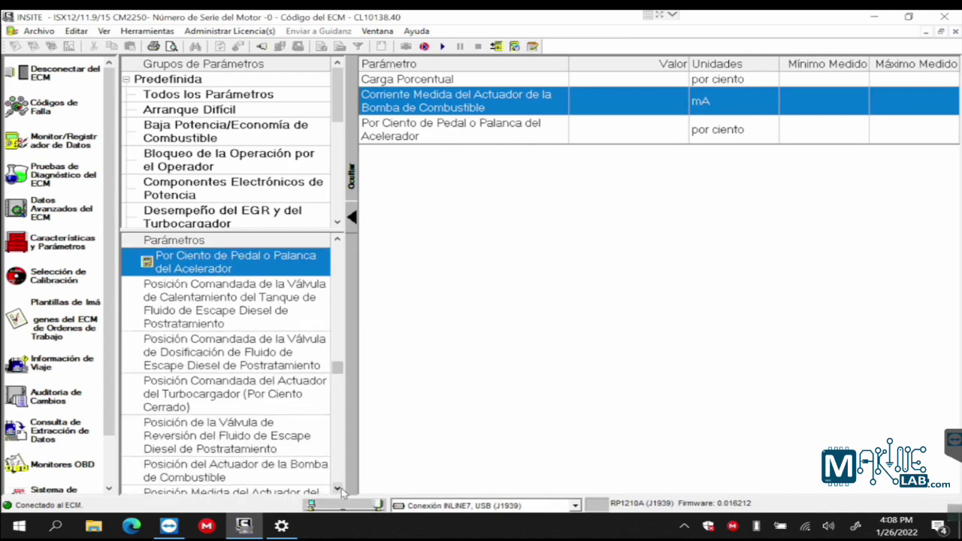
pyautogui.doubleClick(263, 402)
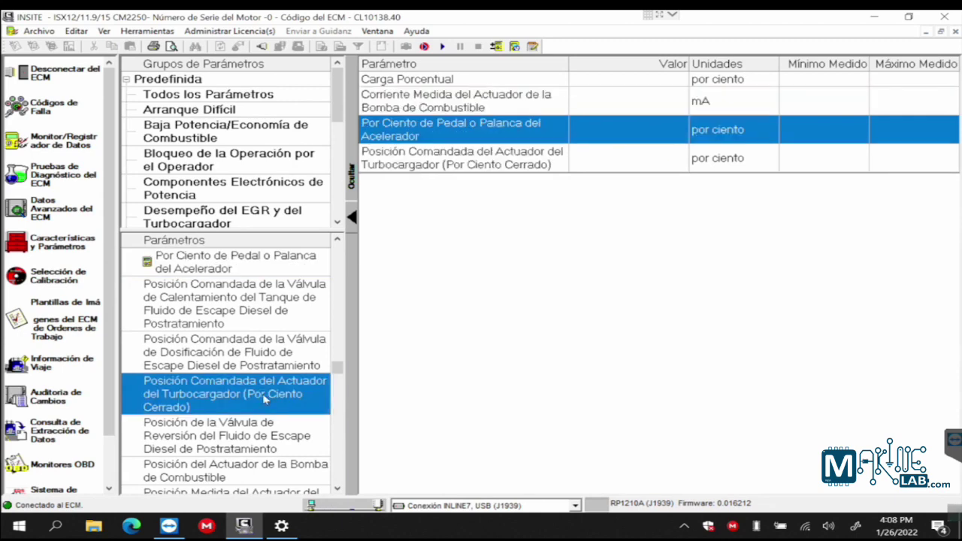
pyautogui.click(339, 488)
pyautogui.click(337, 488)
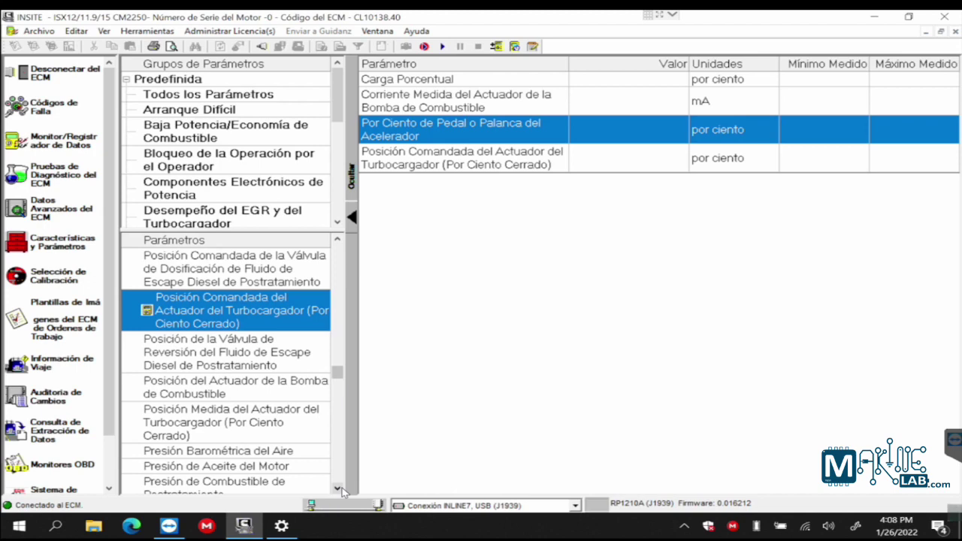
pyautogui.doubleClick(293, 398)
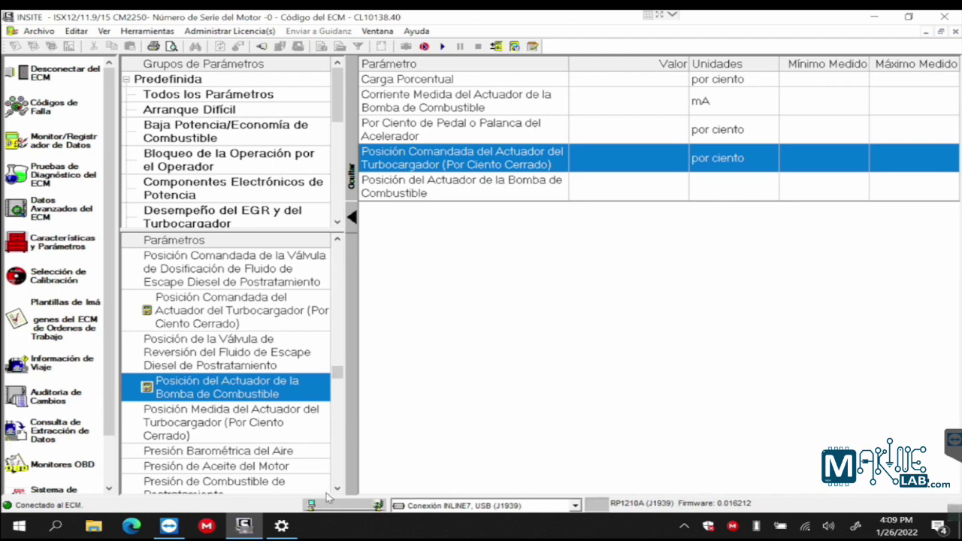
# - Add barometric, crankcase, intake manifold, and measured and commanded fuel rail pressures
pyautogui.doubleClick(279, 455)
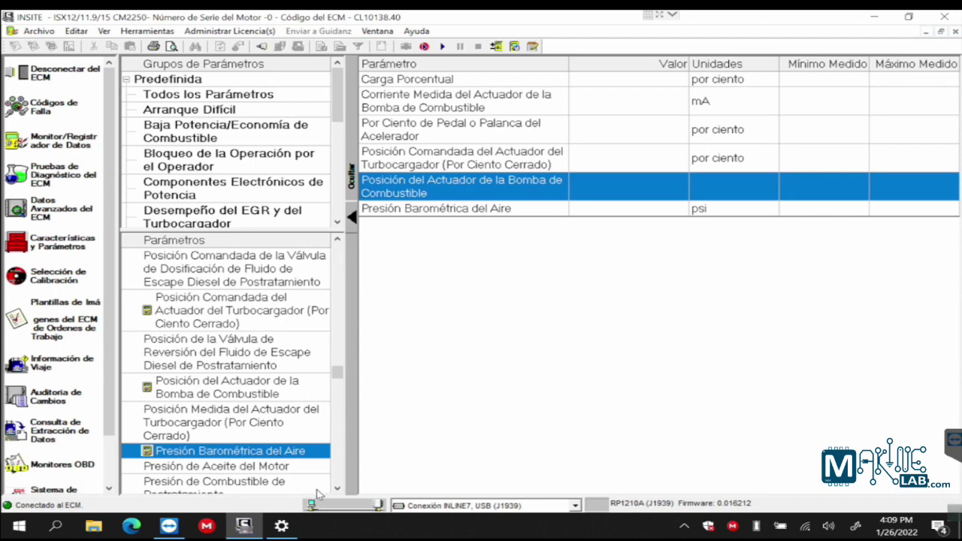
pyautogui.click(338, 488)
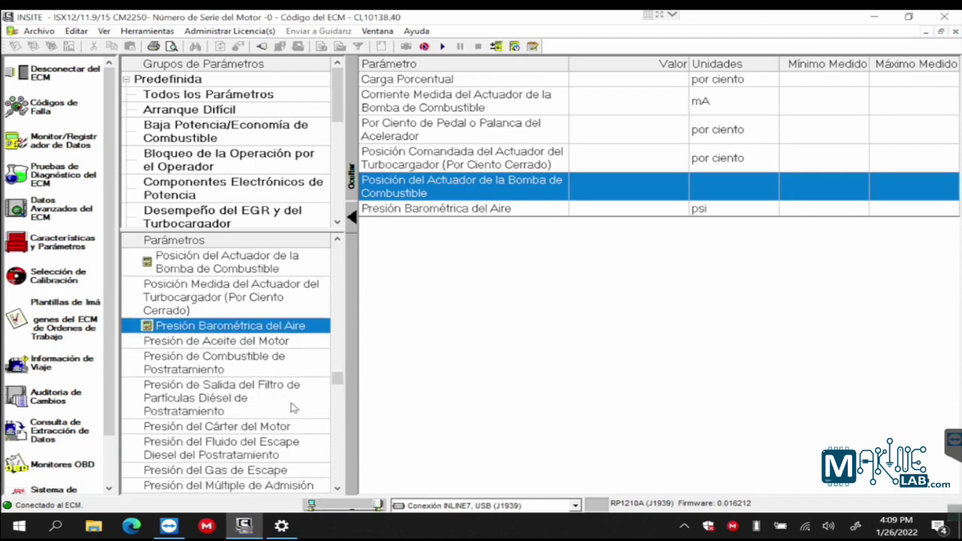
pyautogui.doubleClick(276, 435)
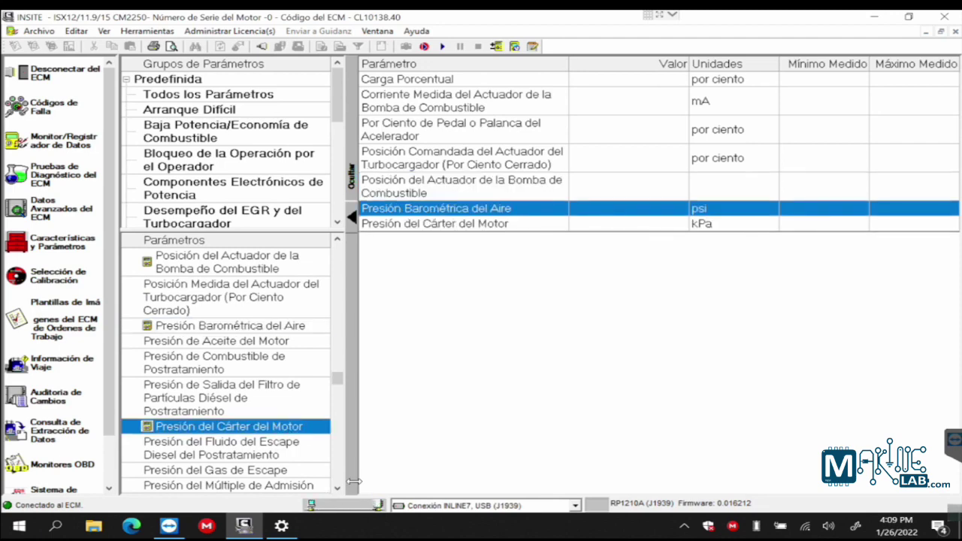
pyautogui.click(337, 490)
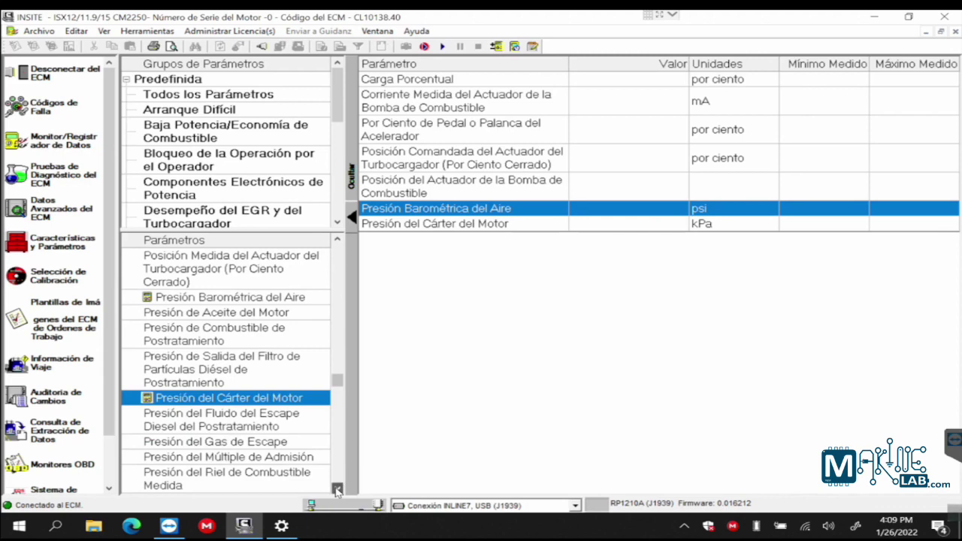
pyautogui.click(336, 489)
pyautogui.click(337, 490)
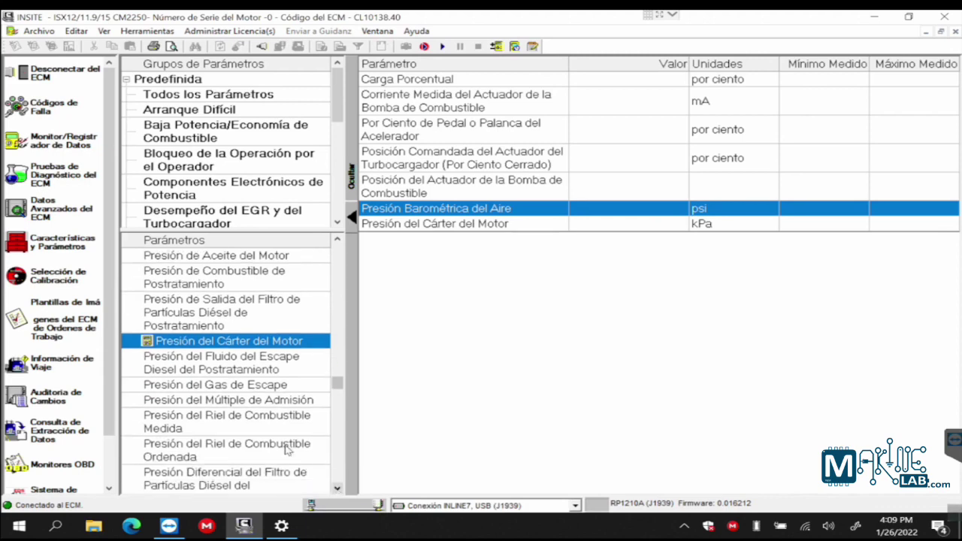
pyautogui.click(250, 399)
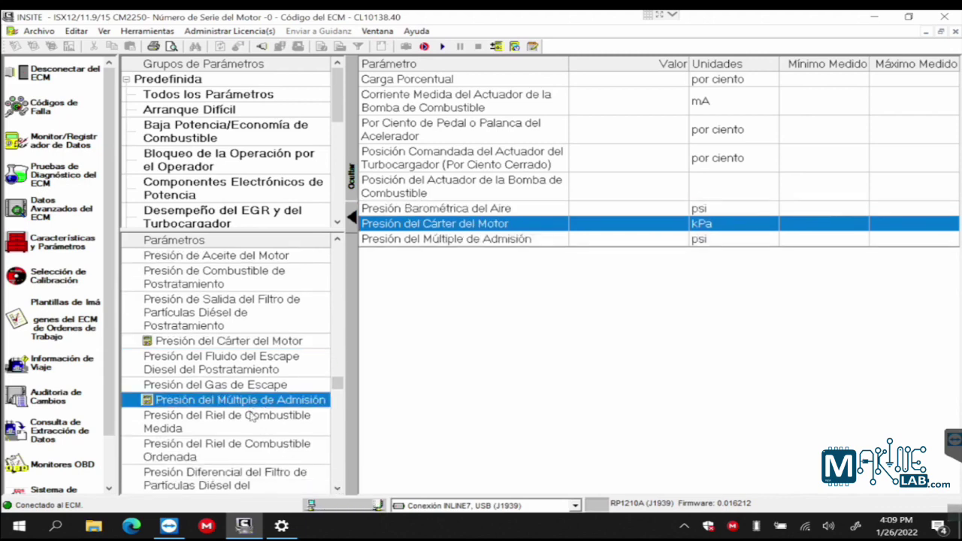
pyautogui.doubleClick(263, 427)
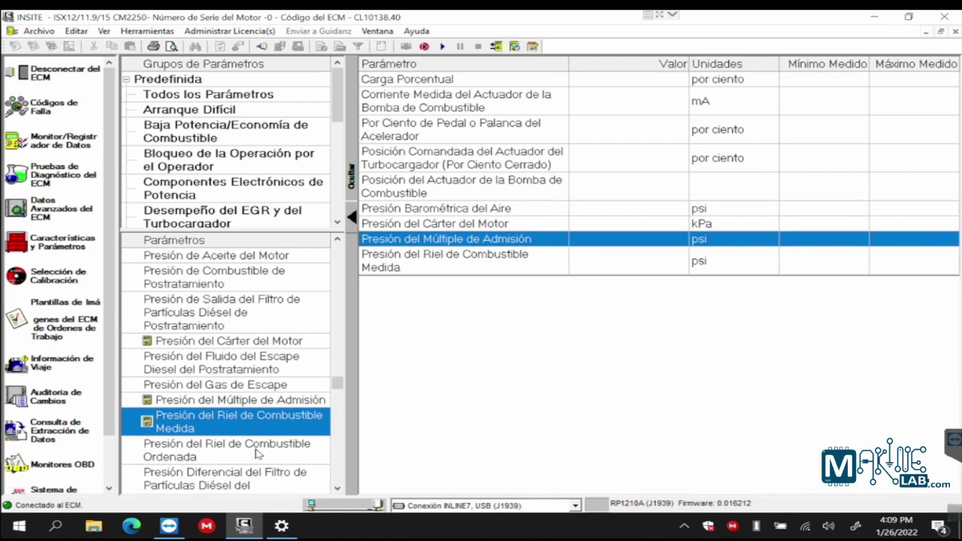
pyautogui.doubleClick(255, 451)
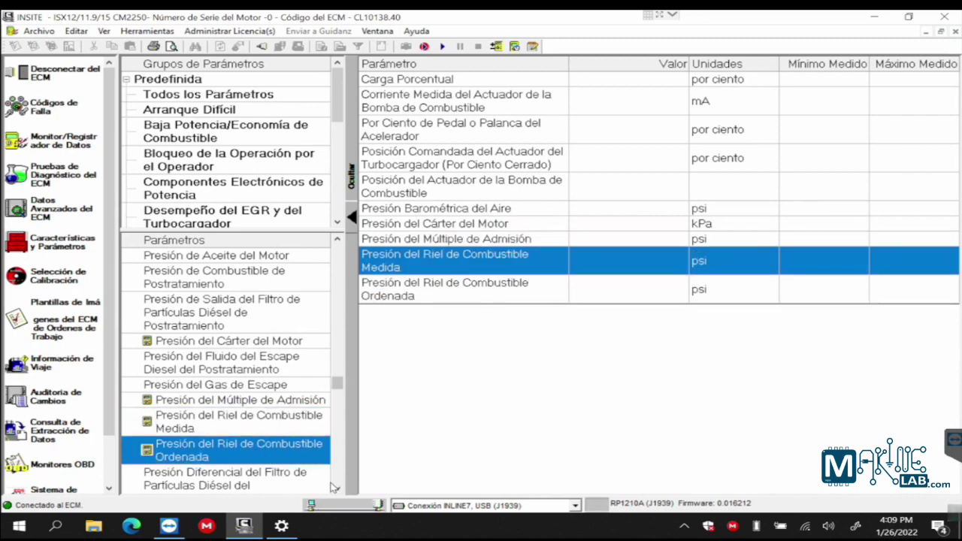
# - Add Velocidad del Motor and Velocidad del Turbocargador to the table
pyautogui.click(337, 488)
pyautogui.click(338, 488)
pyautogui.click(338, 488)
pyautogui.click(337, 488)
pyautogui.click(338, 488)
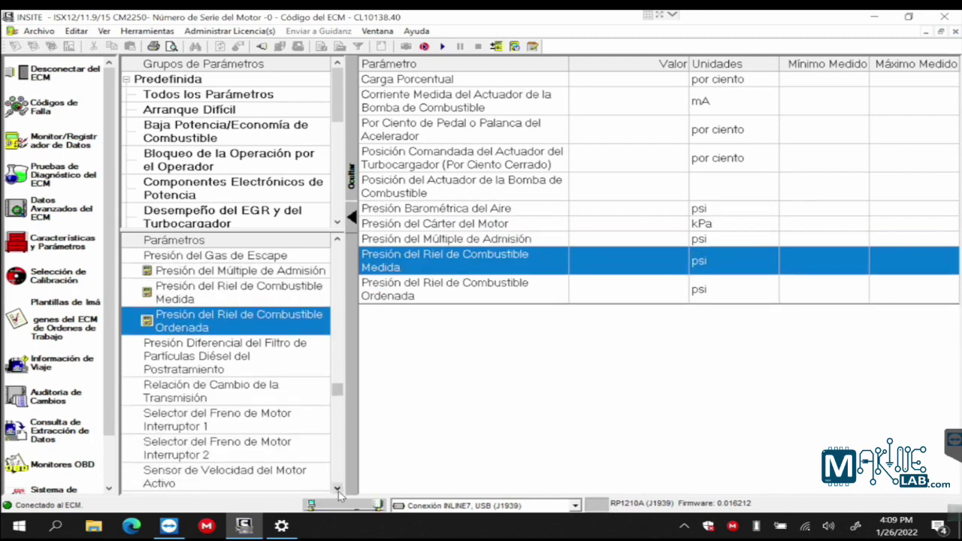
pyautogui.click(338, 488)
pyautogui.click(337, 488)
pyautogui.click(337, 488)
pyautogui.click(338, 488)
pyautogui.click(338, 488)
pyautogui.click(337, 488)
pyautogui.click(337, 488)
pyautogui.click(337, 488)
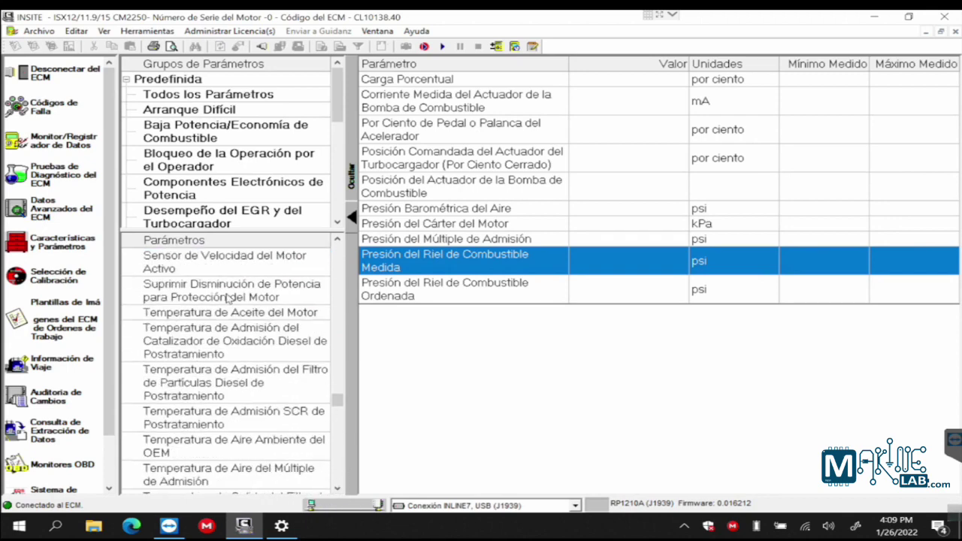
pyautogui.click(338, 239)
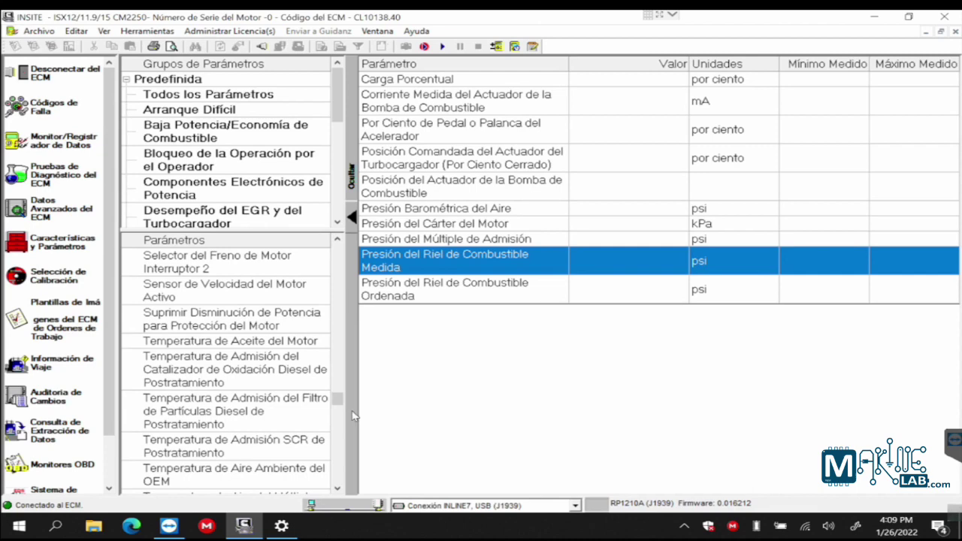
pyautogui.moveTo(337, 399); pyautogui.dragTo(337, 495)
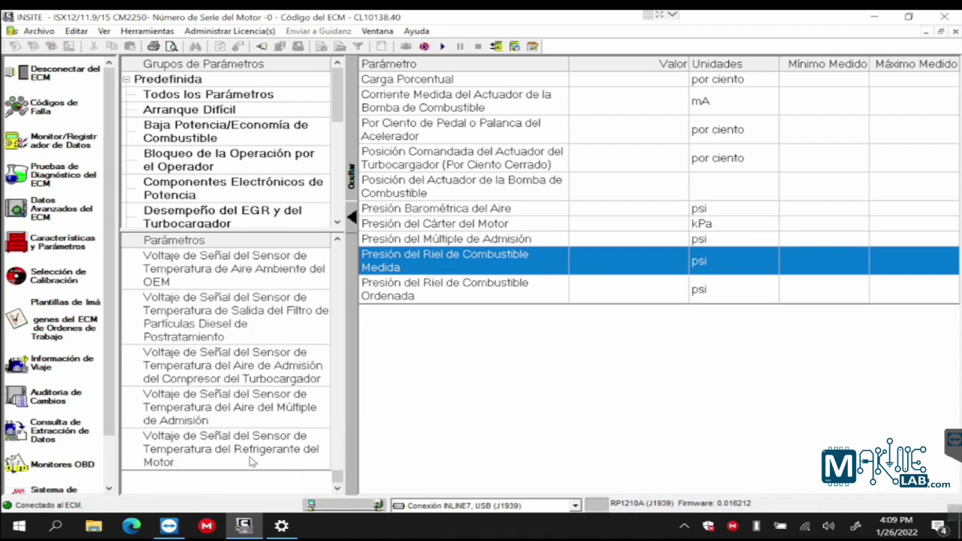
pyautogui.click(337, 278)
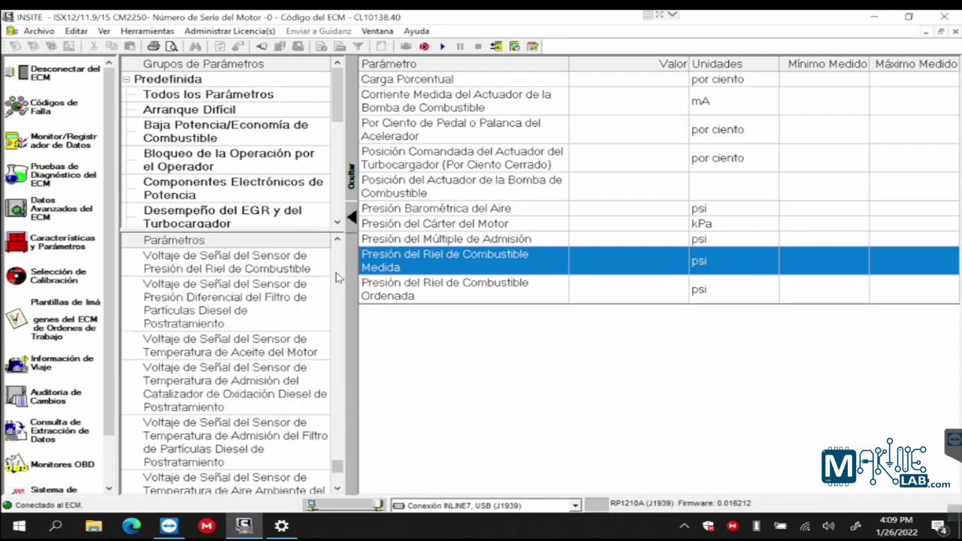
pyautogui.click(337, 278)
pyautogui.click(337, 278)
pyautogui.click(337, 278)
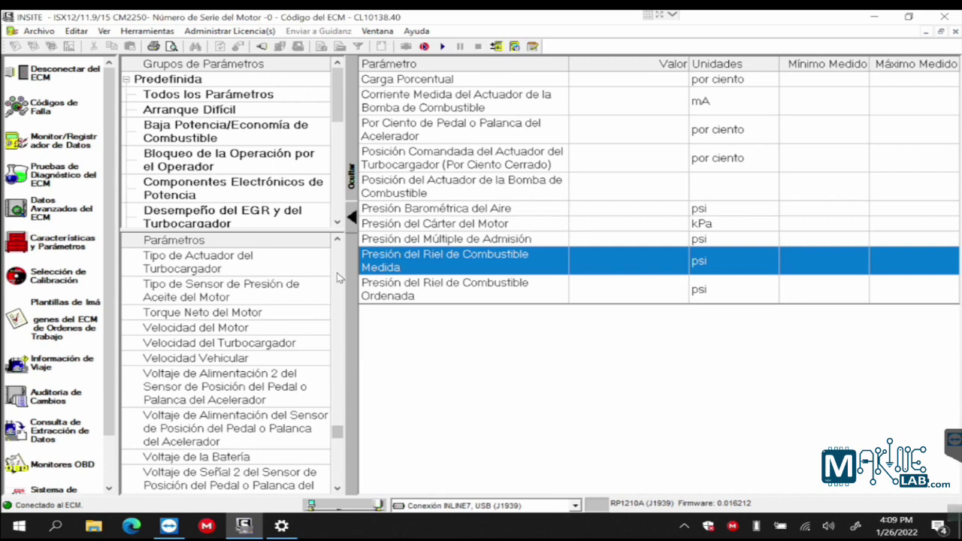
pyautogui.doubleClick(247, 331)
pyautogui.doubleClick(247, 344)
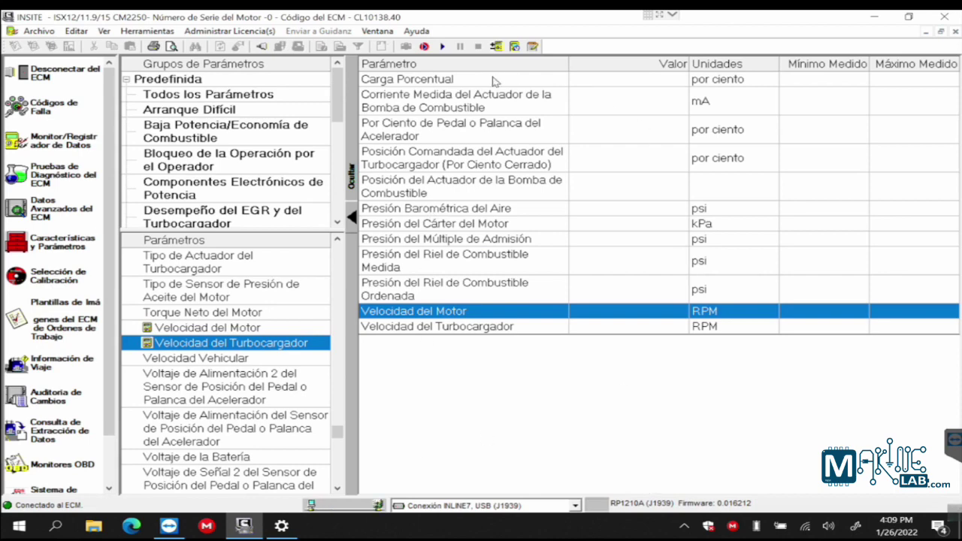
# - Start live monitoring and inspect the intake manifold and fuel rail pressure readings
pyautogui.click(442, 47)
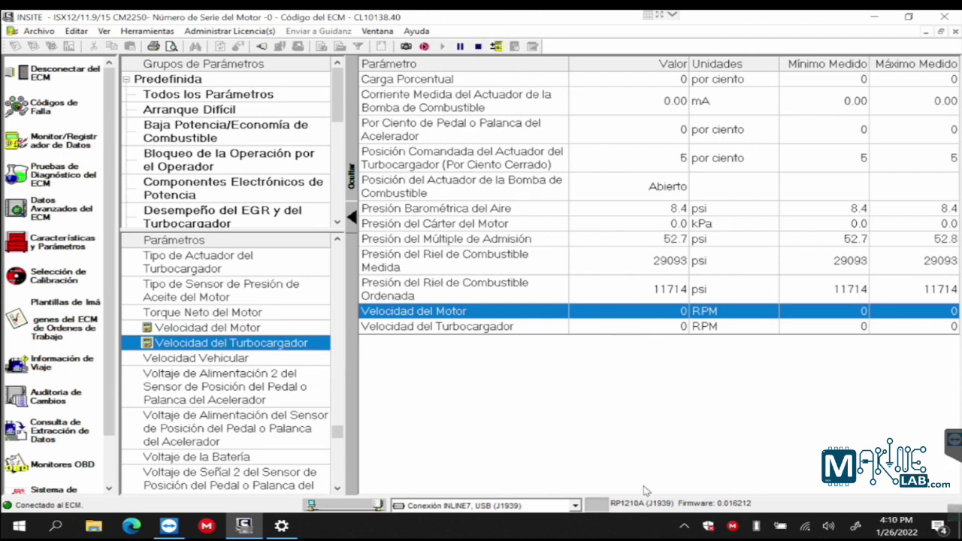
pyautogui.click(738, 244)
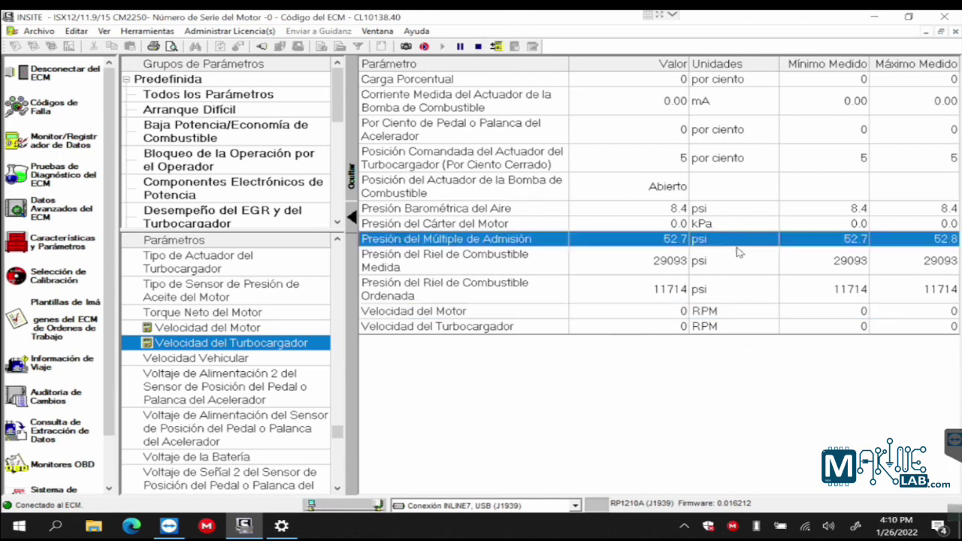
pyautogui.click(740, 266)
pyautogui.click(739, 289)
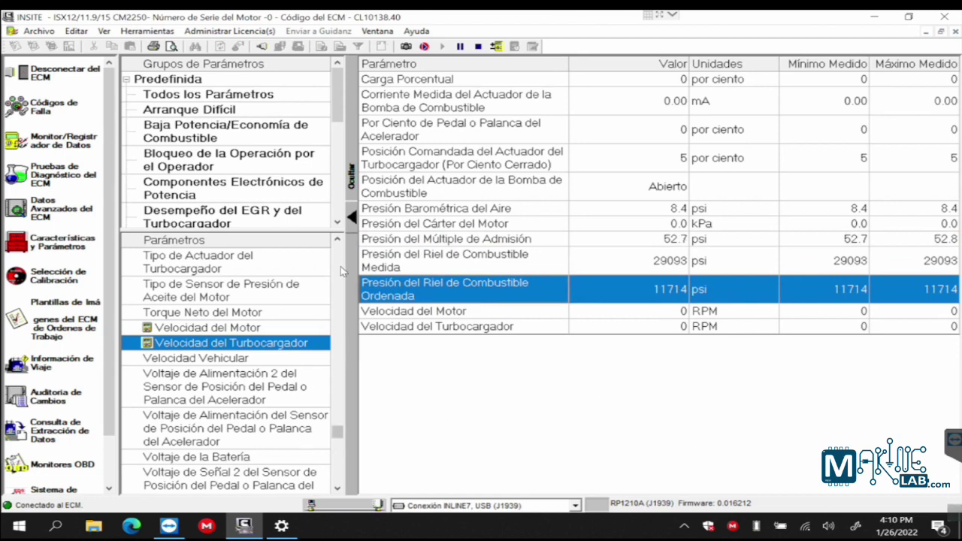
# - Add Temperatura del Refrigerante del Motor and check its 14.8 °C reading
pyautogui.scroll(2, 342, 270)
pyautogui.scroll(2, 342, 270)
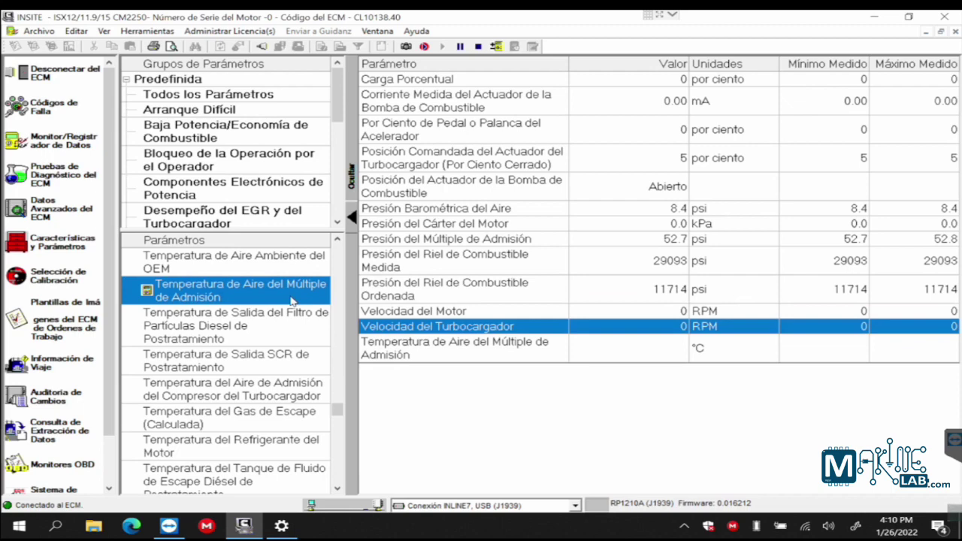
pyautogui.doubleClick(293, 440)
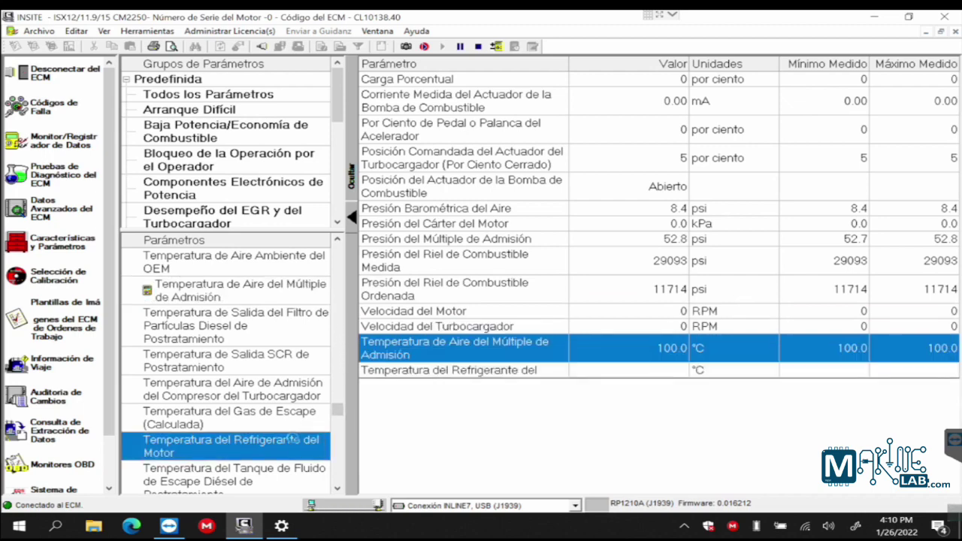
pyautogui.click(704, 367)
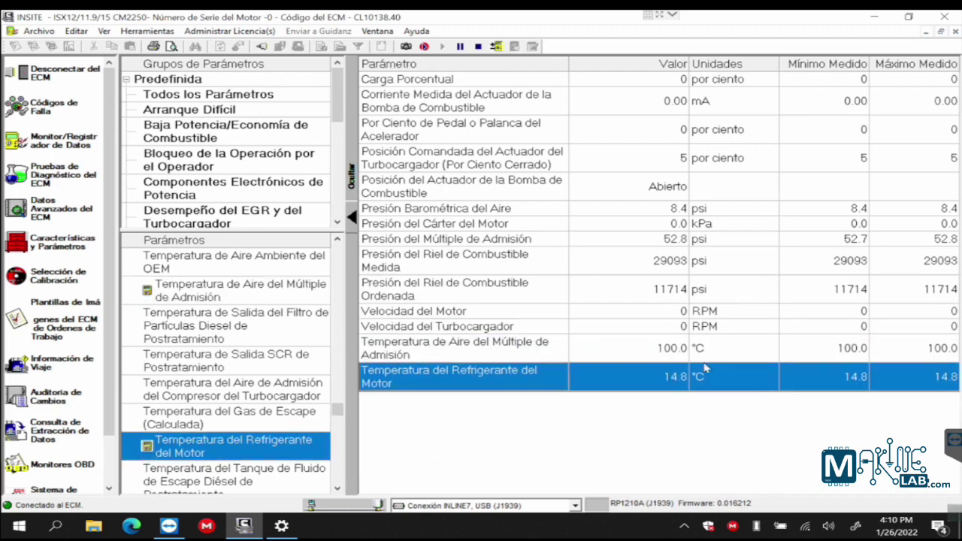
pyautogui.click(706, 351)
pyautogui.click(724, 375)
pyautogui.click(737, 212)
pyautogui.click(738, 242)
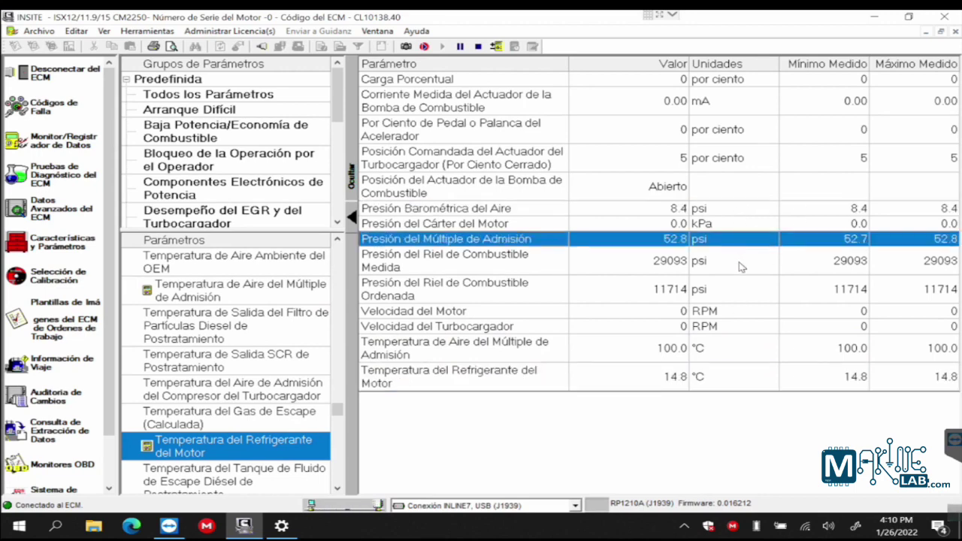
pyautogui.click(741, 263)
pyautogui.click(736, 290)
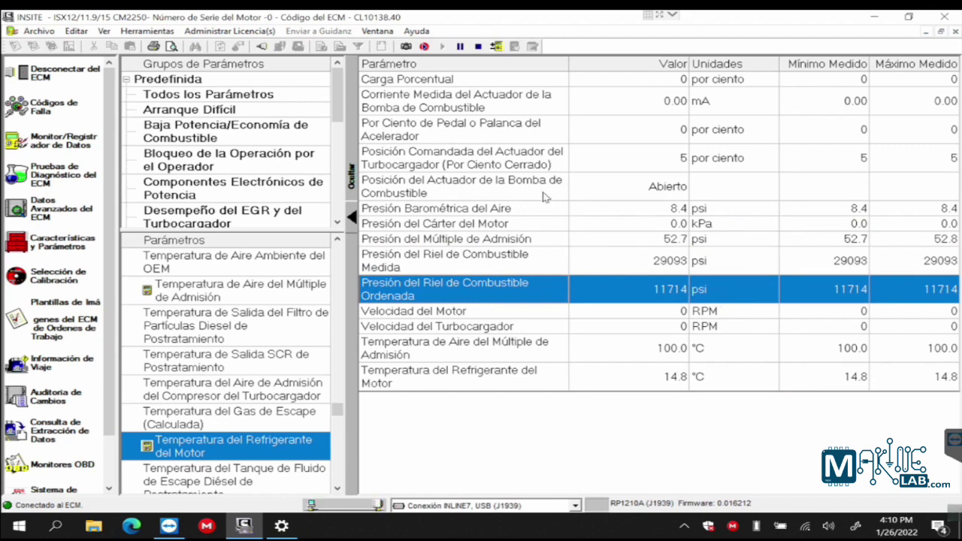
pyautogui.click(651, 188)
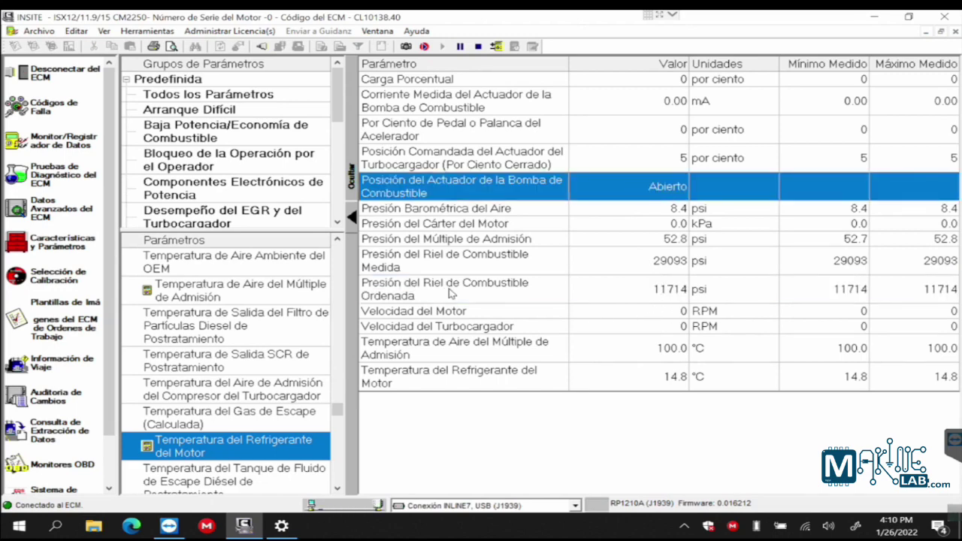
pyautogui.click(670, 297)
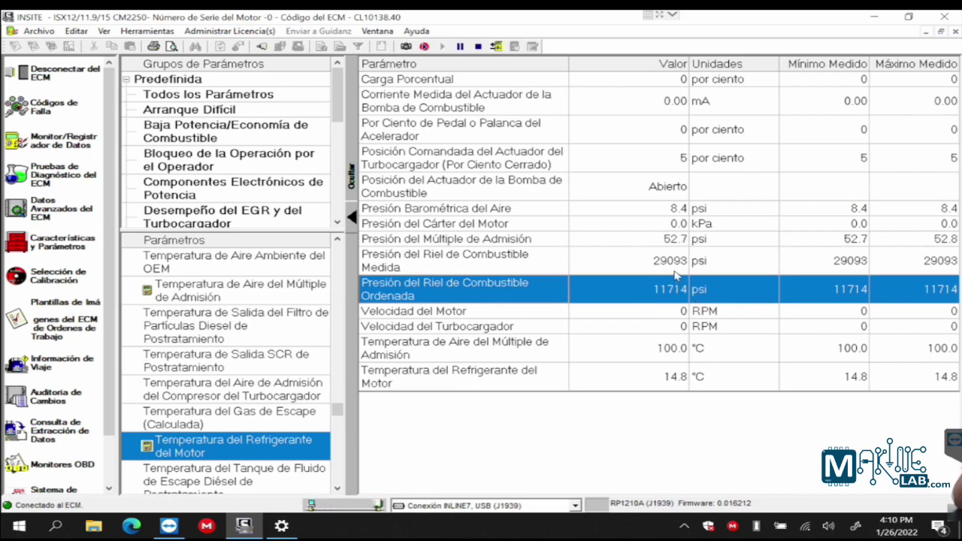
pyautogui.click(674, 270)
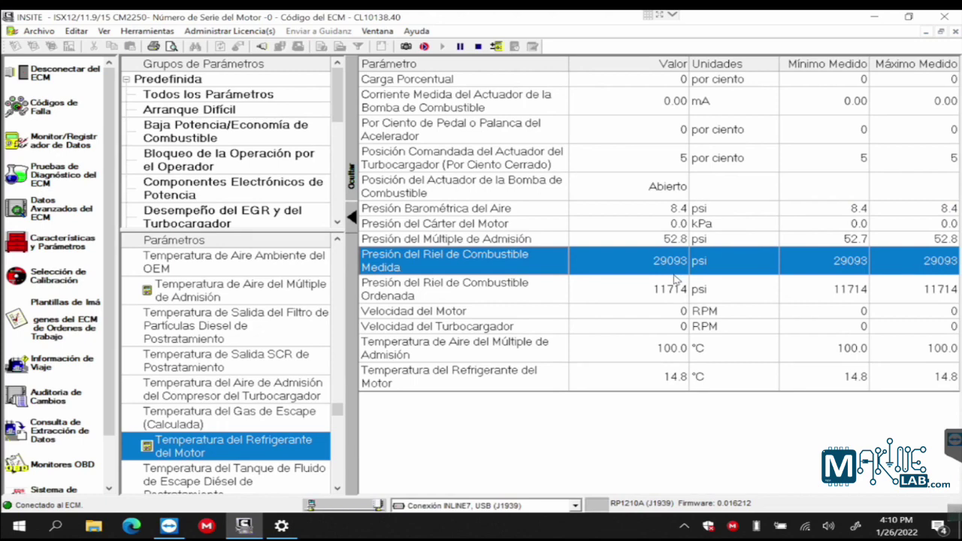
pyautogui.click(682, 297)
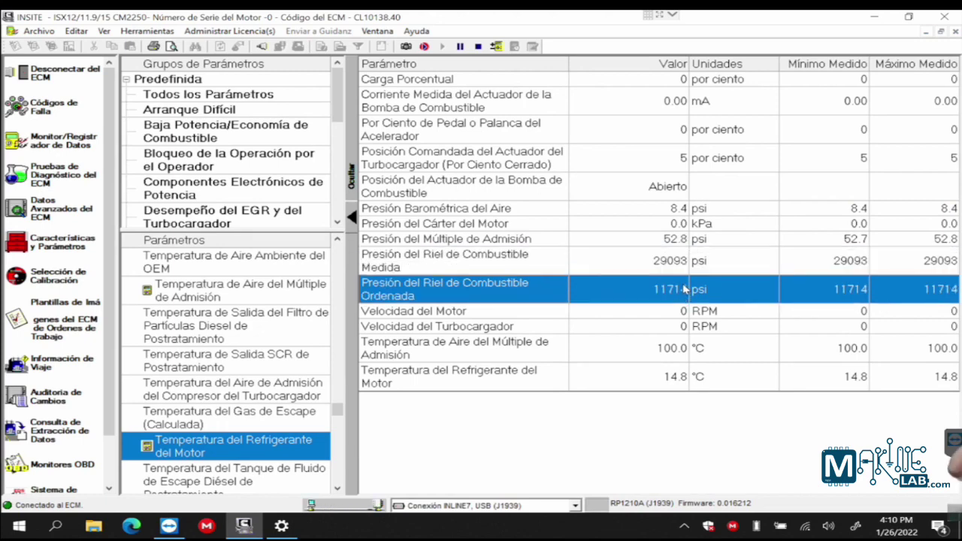
pyautogui.click(667, 269)
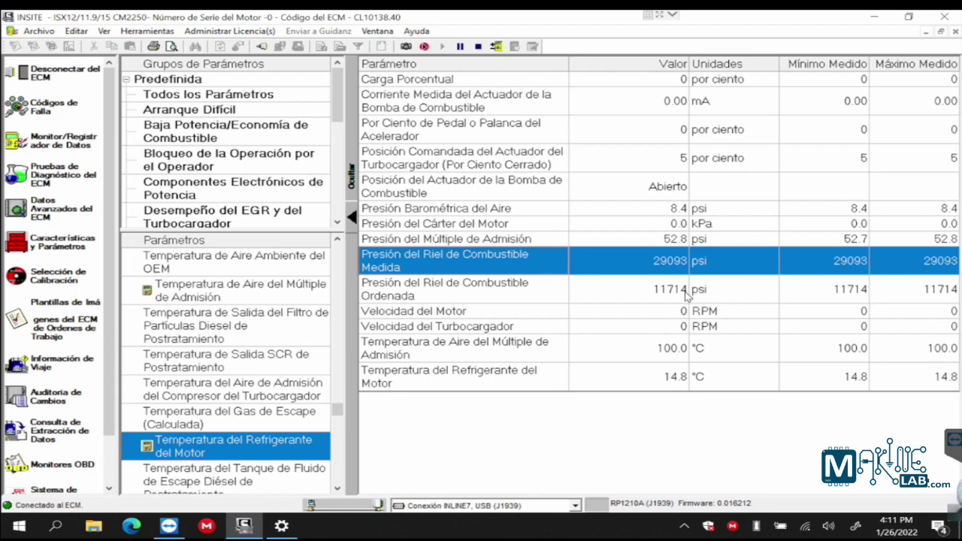
pyautogui.click(645, 193)
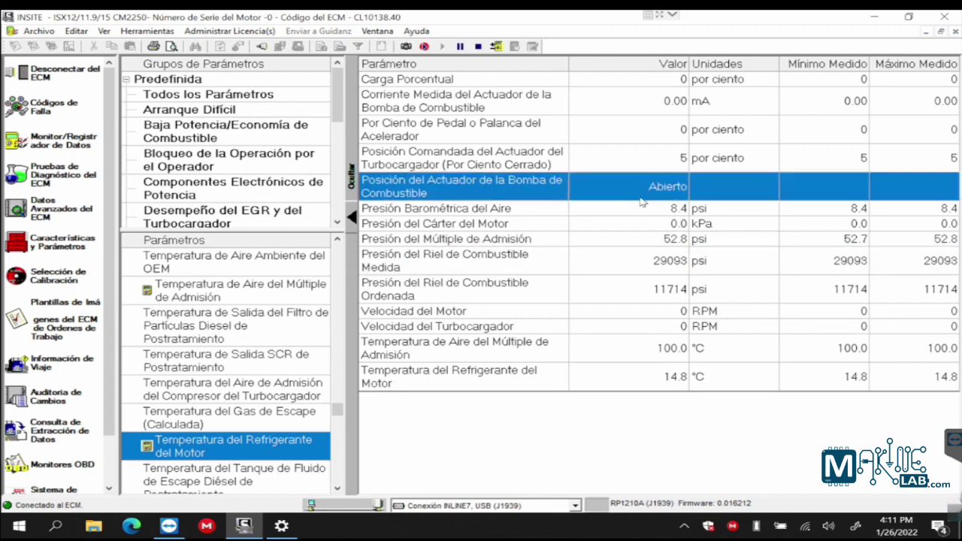
pyautogui.click(660, 106)
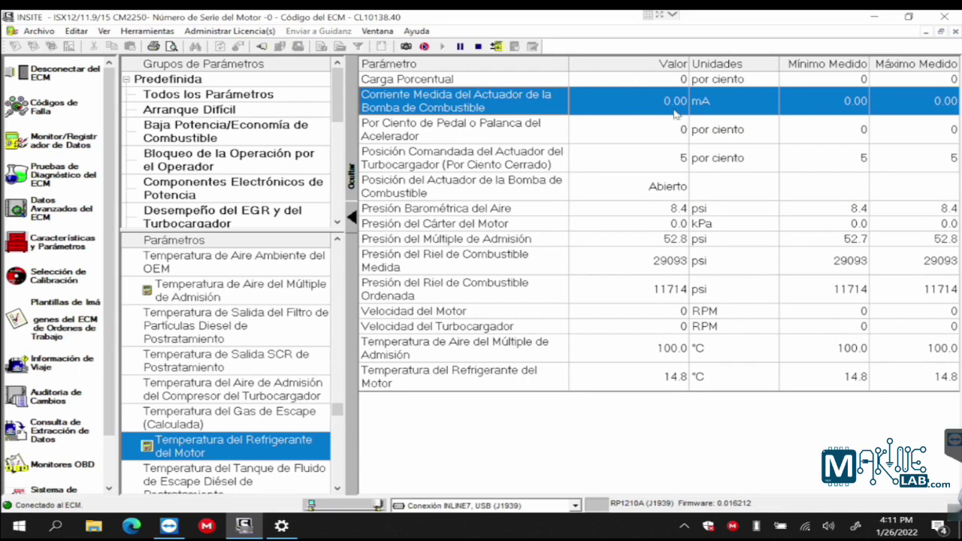
pyautogui.click(658, 142)
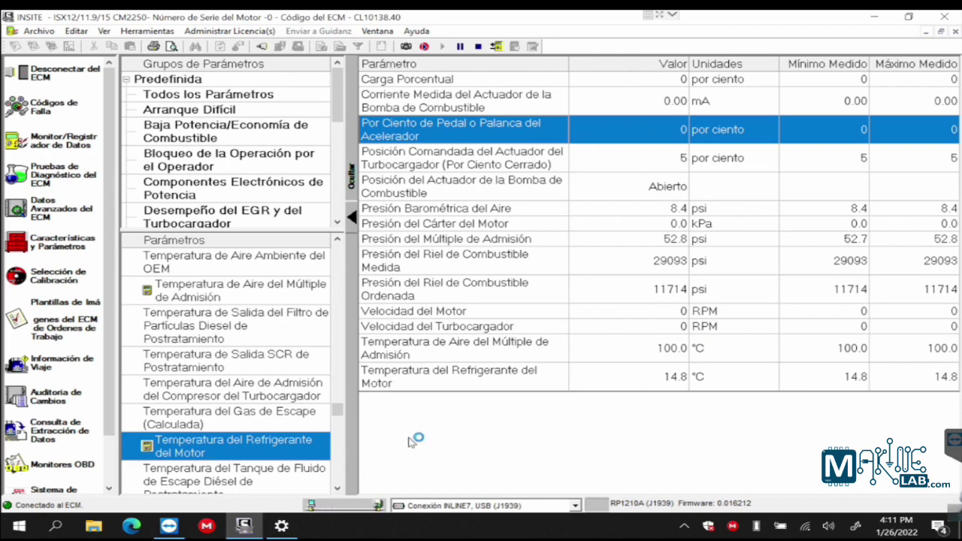
# - Collapse CM2250, scroll groups to Personalizada, and save the ordered fuel rail pressure row as a group
pyautogui.moveTo(343, 410); pyautogui.dragTo(344, 240)
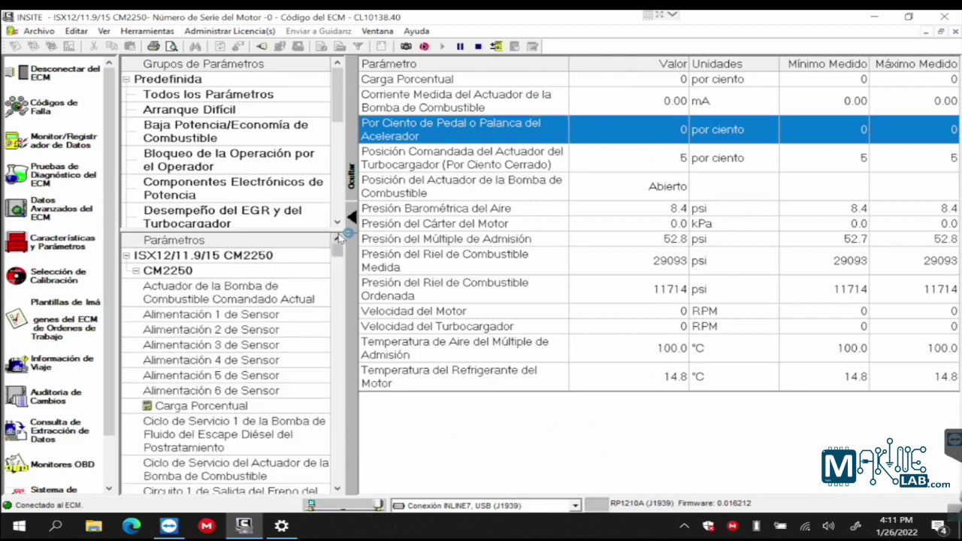
pyautogui.click(136, 270)
pyautogui.moveTo(338, 109); pyautogui.dragTo(344, 210)
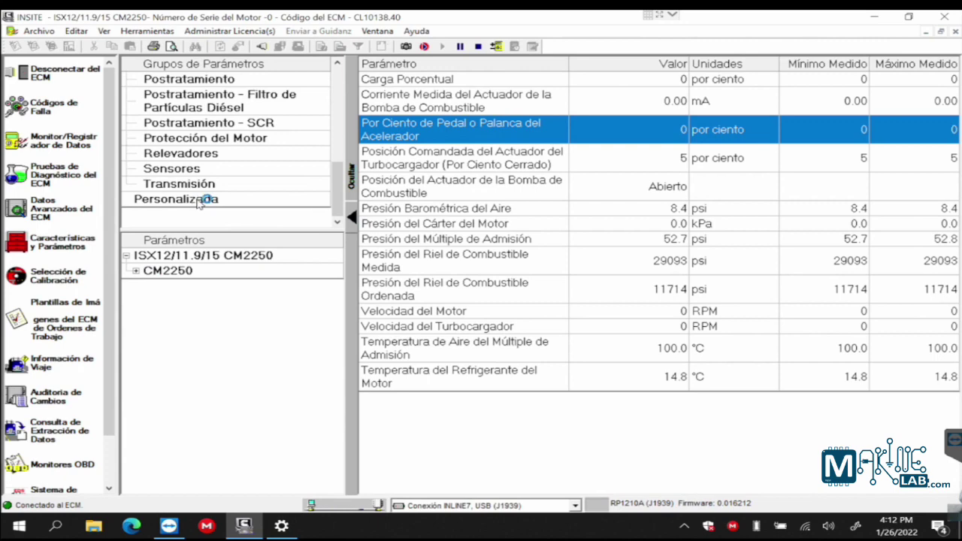
pyautogui.rightClick(717, 296)
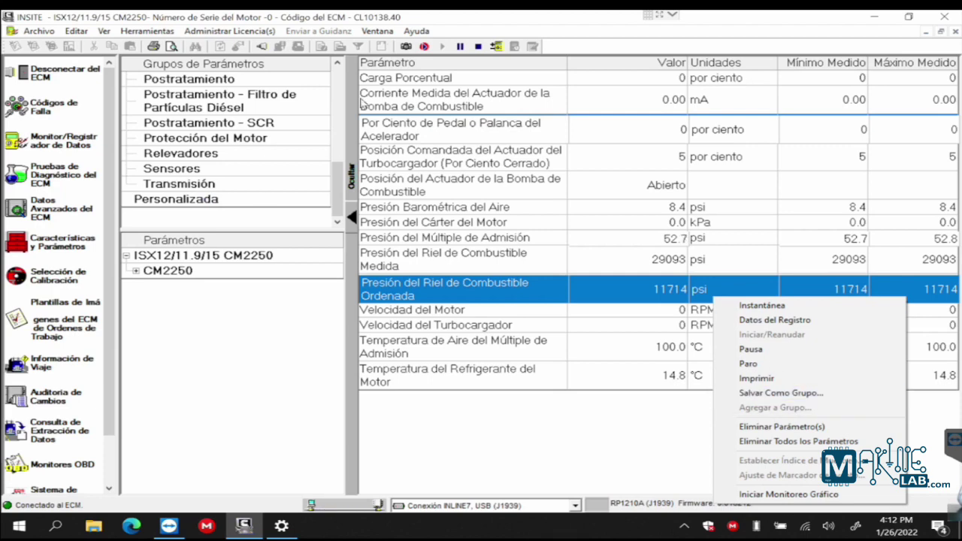
pyautogui.click(783, 392)
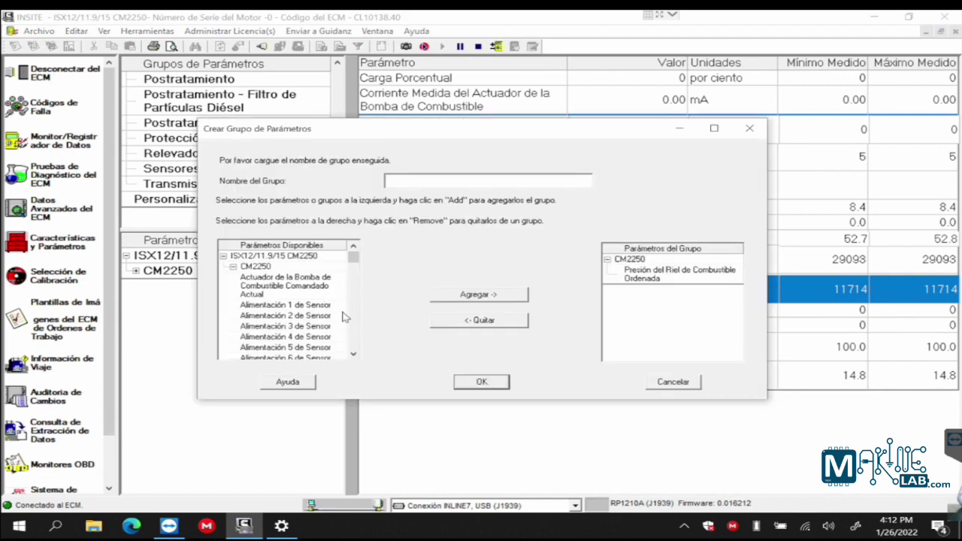
# - Select the commanded fuel pump actuator parameter in Parámetros Disponibles
pyautogui.click(300, 284)
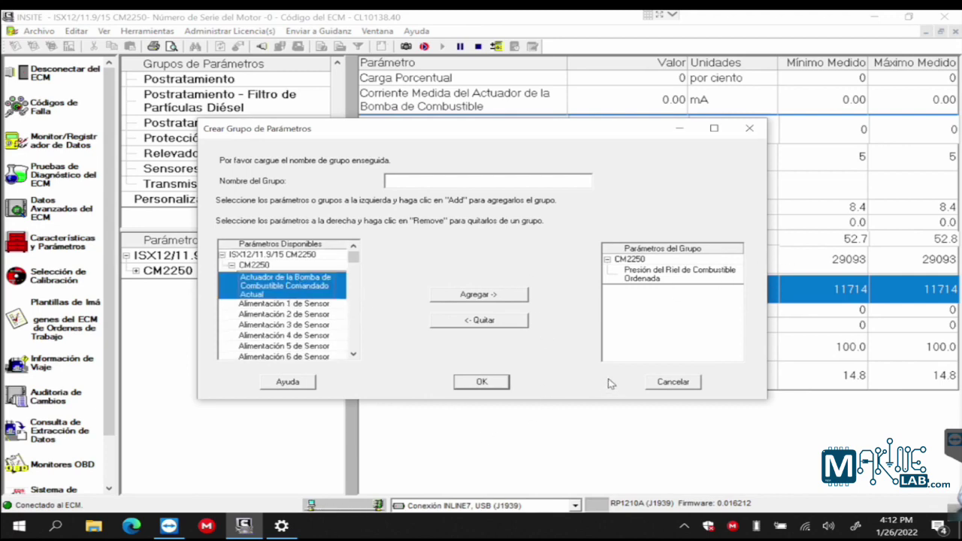
# - Cancel the pending group, select every monitored parameter and start saving them as a new group
pyautogui.click(668, 385)
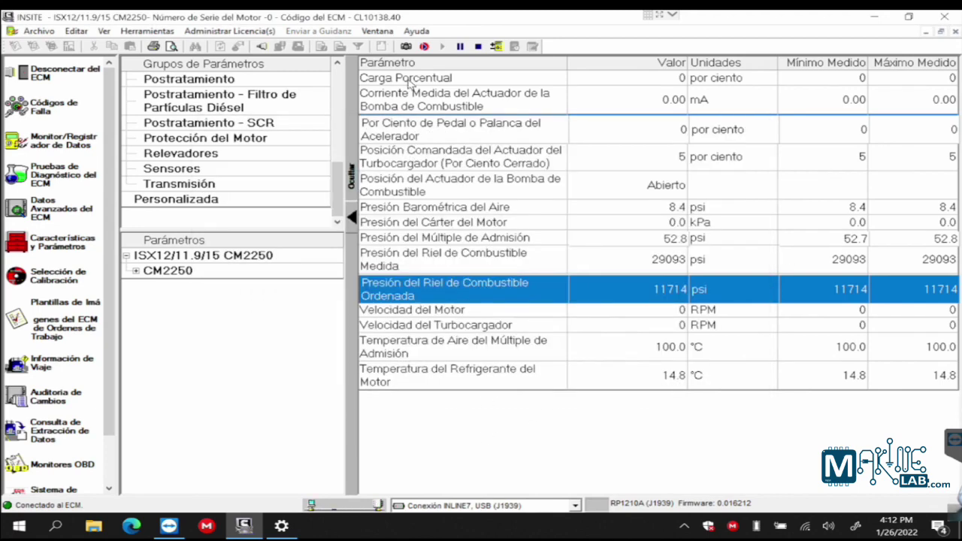
pyautogui.click(410, 80)
pyautogui.hotkey('ctrl', 'a')
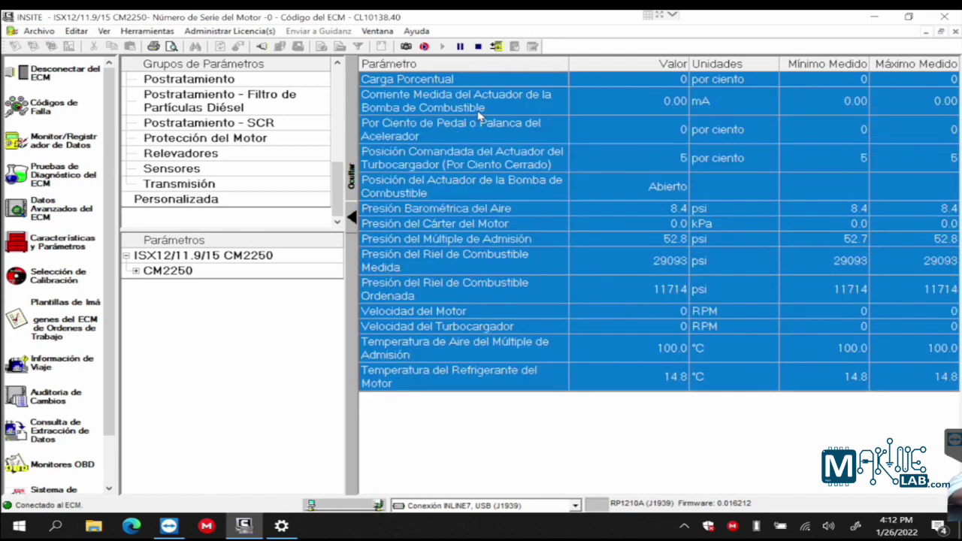
pyautogui.rightClick(510, 140)
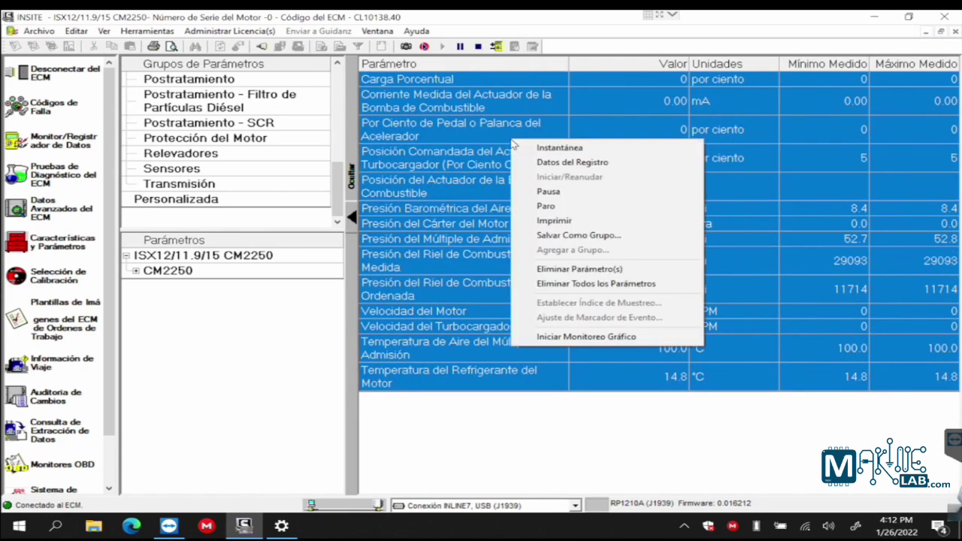
pyautogui.click(577, 236)
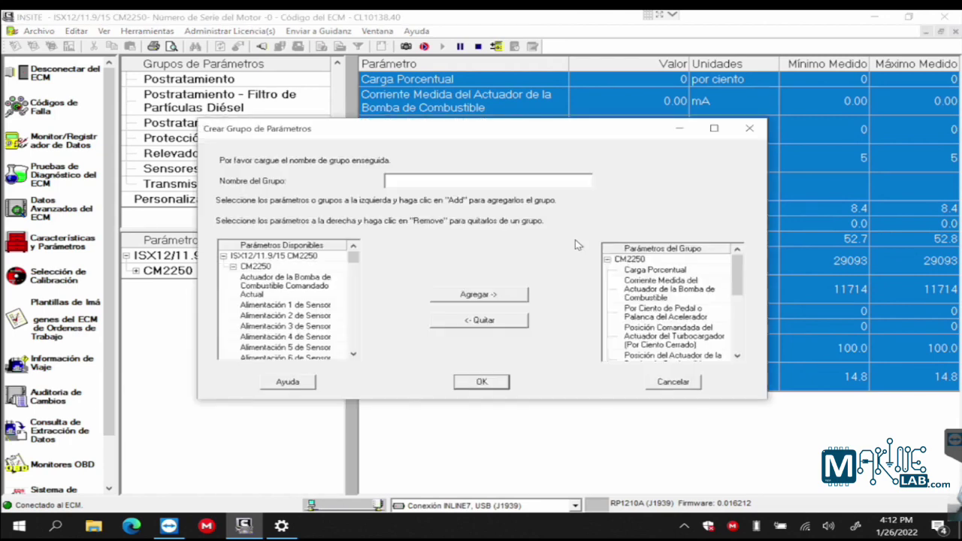
# - Take Temperatura del Gas de Escape (Calculada) out of the new group's parameter list
pyautogui.moveTo(738, 274)
pyautogui.mouseDown()
pyautogui.moveTo(748, 342)
pyautogui.moveTo(748, 266)
pyautogui.mouseUp()
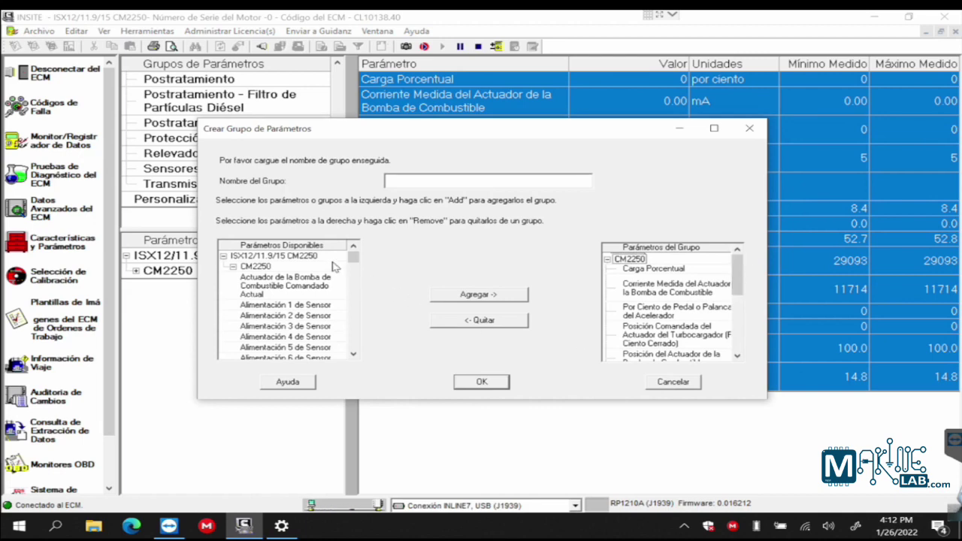
pyautogui.moveTo(353, 261); pyautogui.dragTo(353, 320)
pyautogui.click(284, 293)
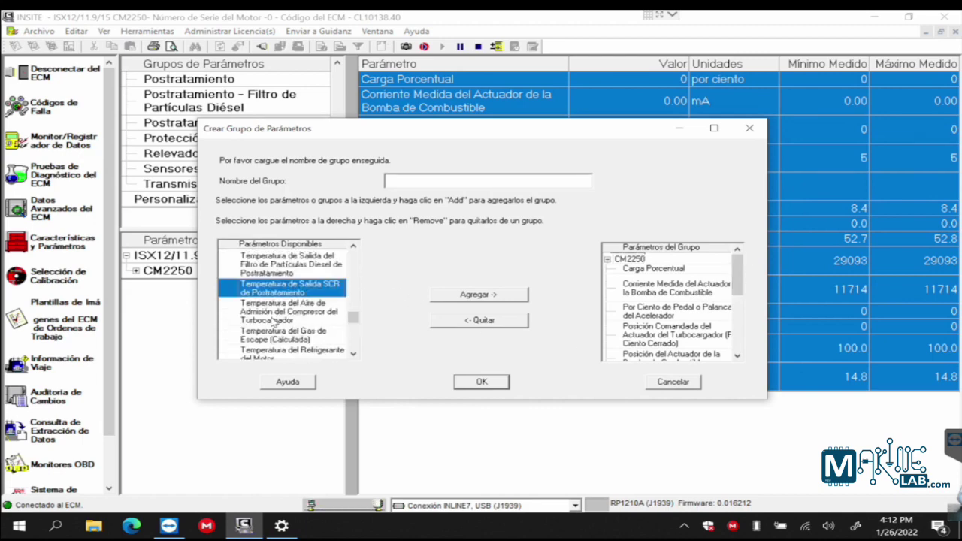
pyautogui.click(272, 320)
pyautogui.click(280, 340)
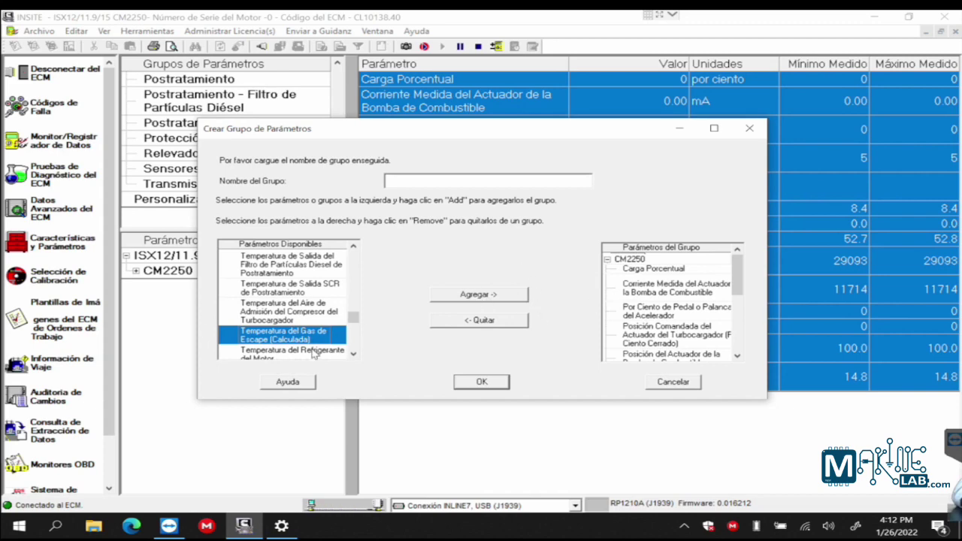
pyautogui.click(492, 295)
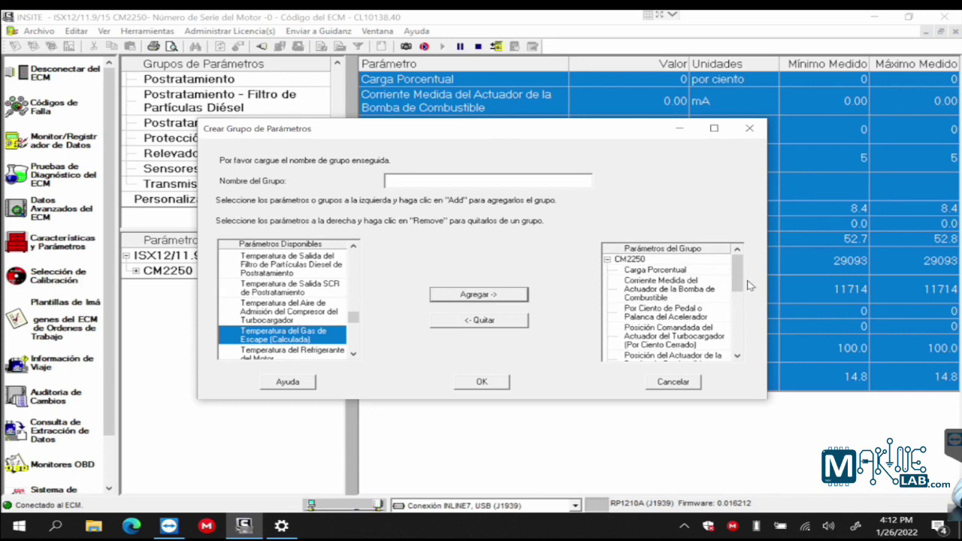
pyautogui.moveTo(738, 271); pyautogui.dragTo(740, 340)
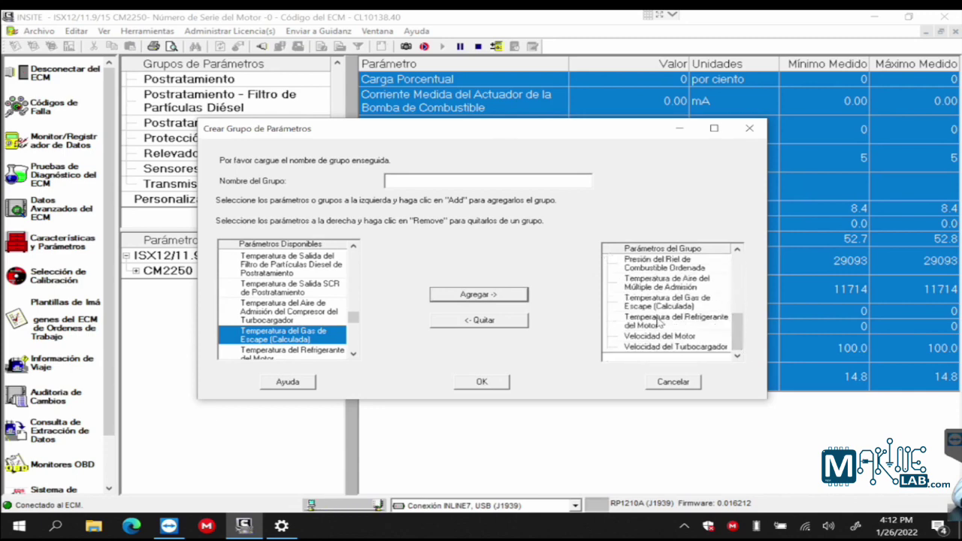
pyautogui.click(677, 303)
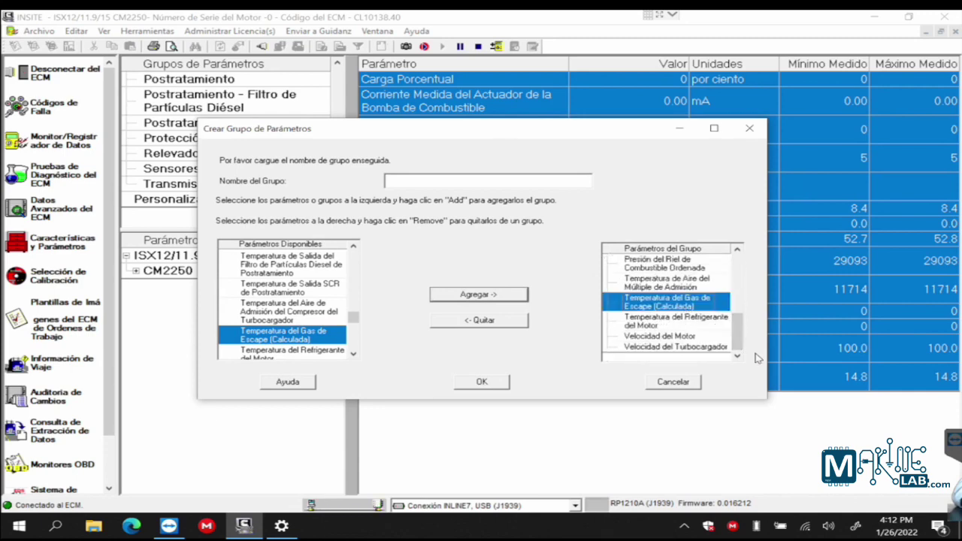
pyautogui.click(524, 320)
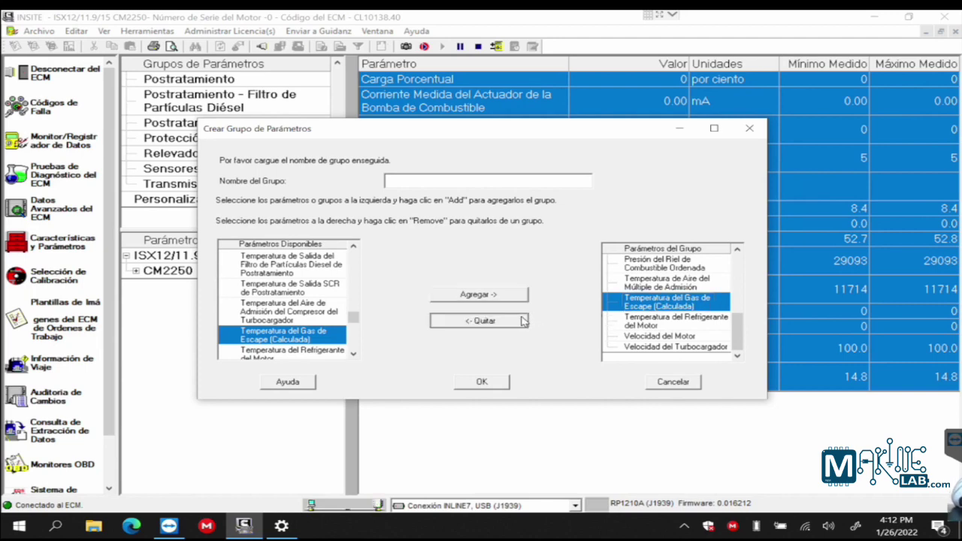
# - Name the group 'Baja pot curso', save it, and select it under Personalizada
pyautogui.click(425, 182)
pyautogui.write('Baja pot curso')
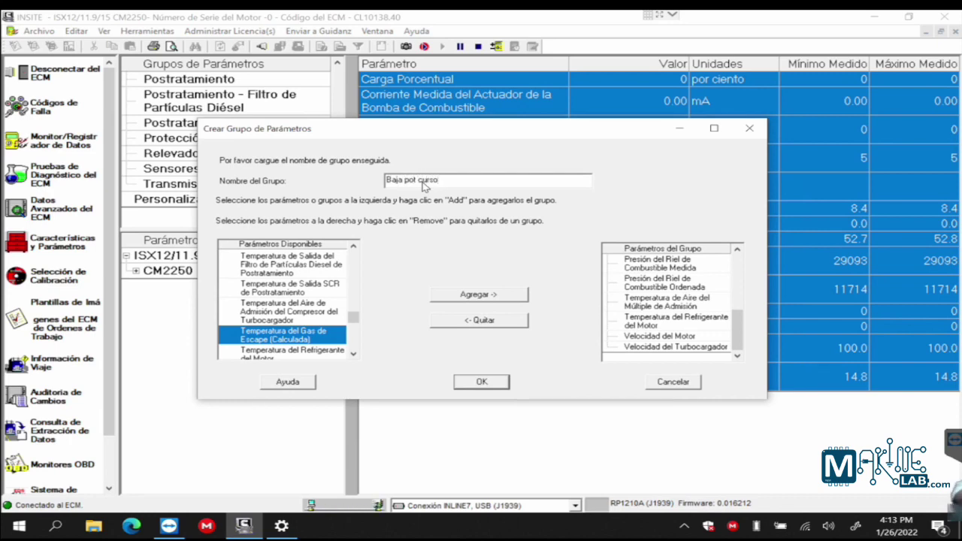
pyautogui.click(481, 381)
pyautogui.click(189, 218)
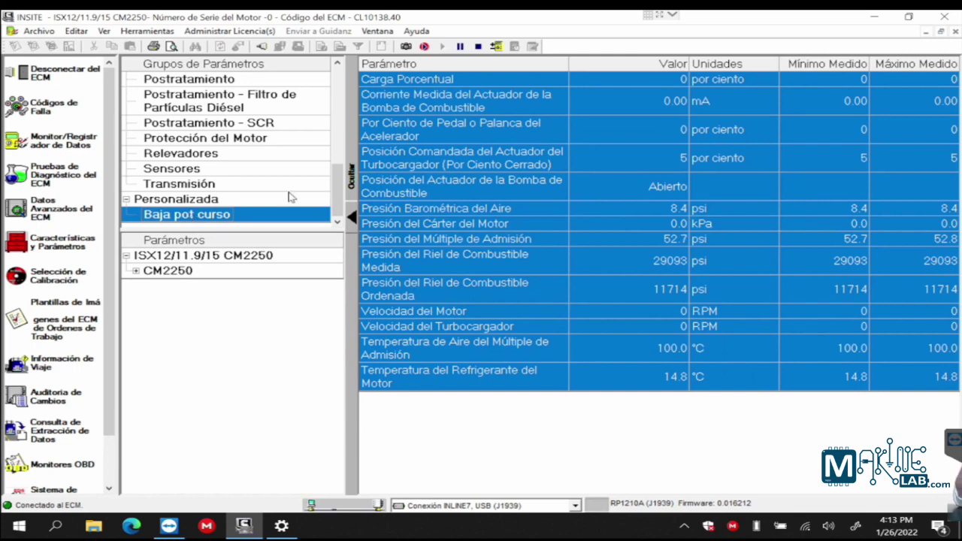
# - Remove all parameters from the monitor table and select the Baja Potencia/Economía de Combustible group
pyautogui.moveTo(340, 194); pyautogui.dragTo(350, 66)
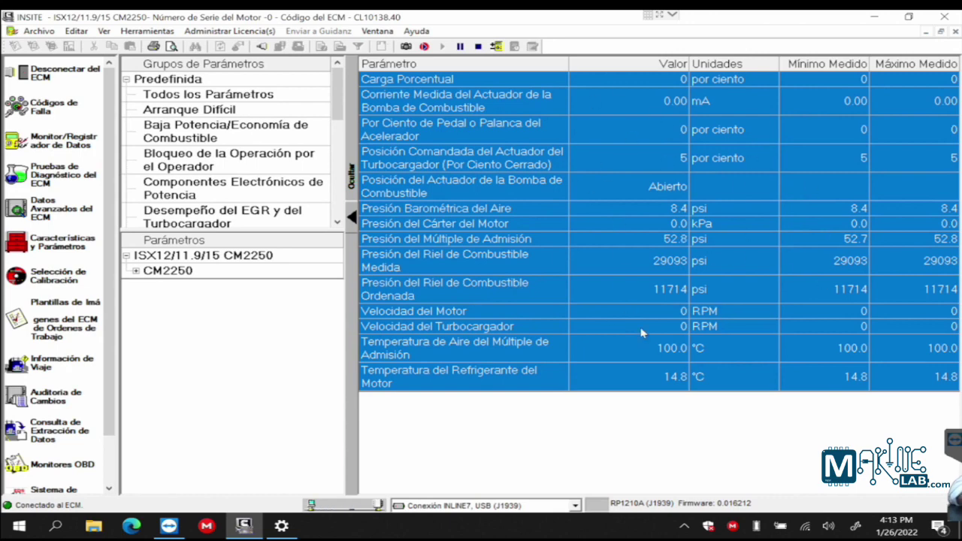
pyautogui.rightClick(649, 412)
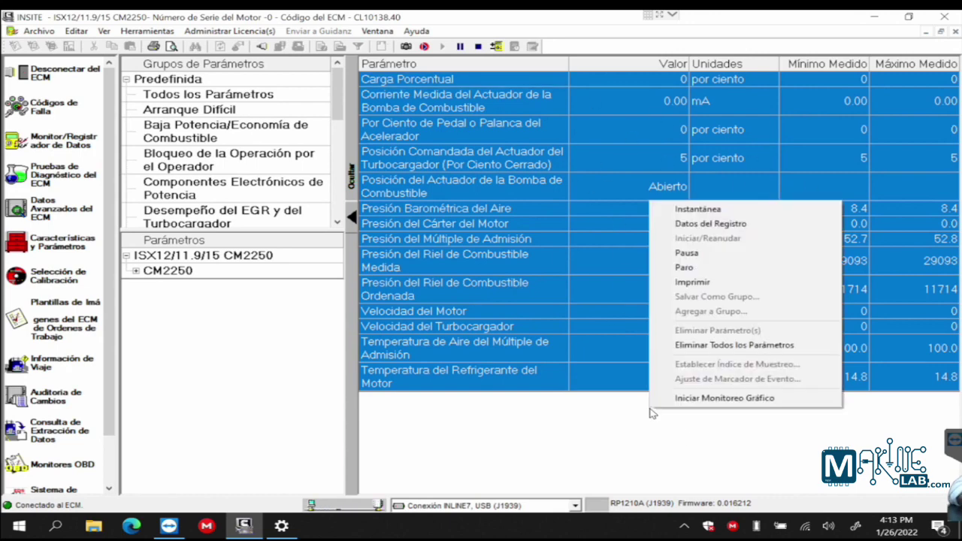
pyautogui.click(733, 347)
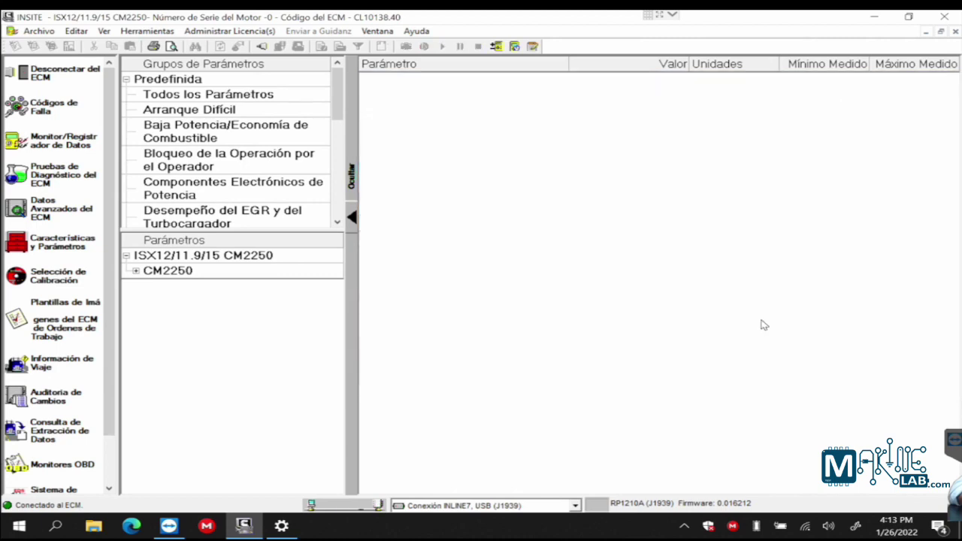
pyautogui.click(211, 142)
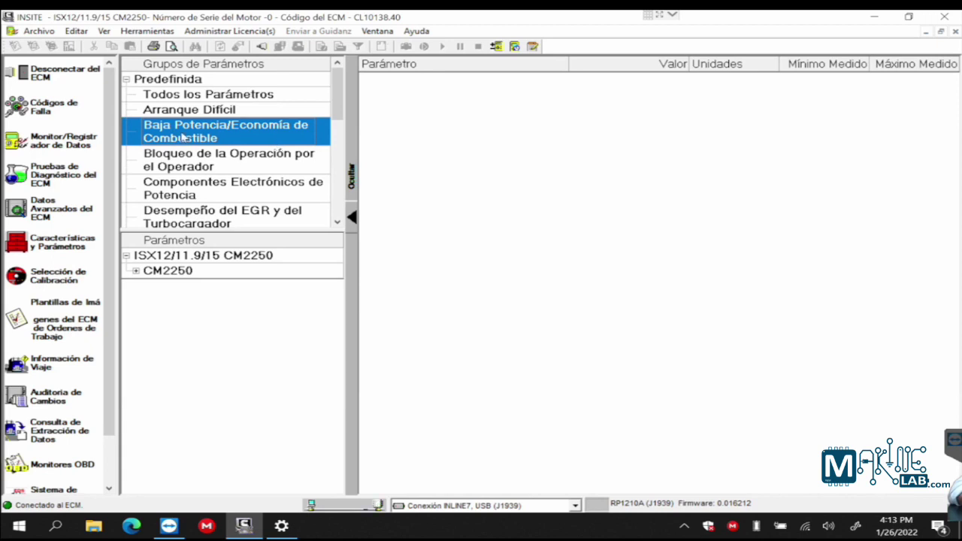
# - Load Baja Potencia/Economía de Combustible into the monitor and check its top rows, like Carga Porcentual
pyautogui.doubleClick(180, 136)
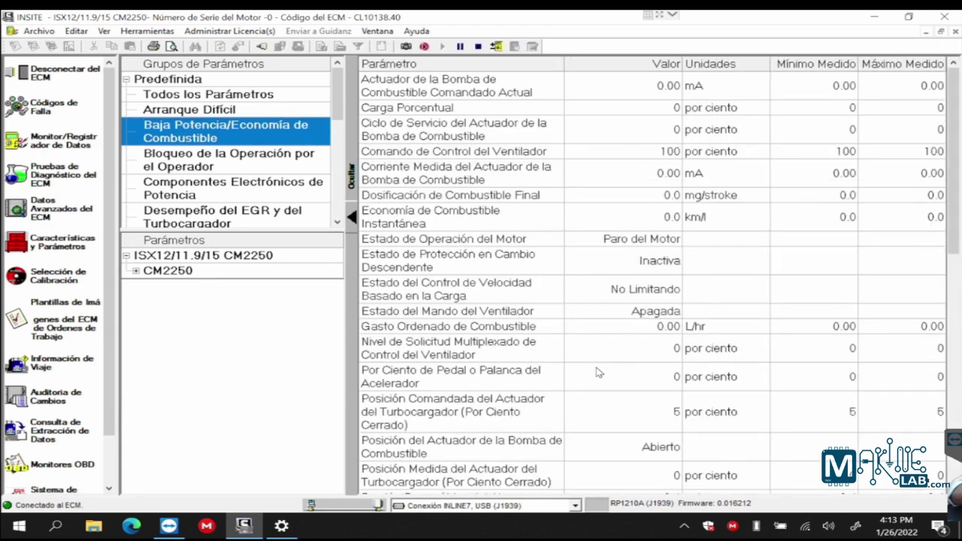
pyautogui.click(483, 111)
pyautogui.click(483, 92)
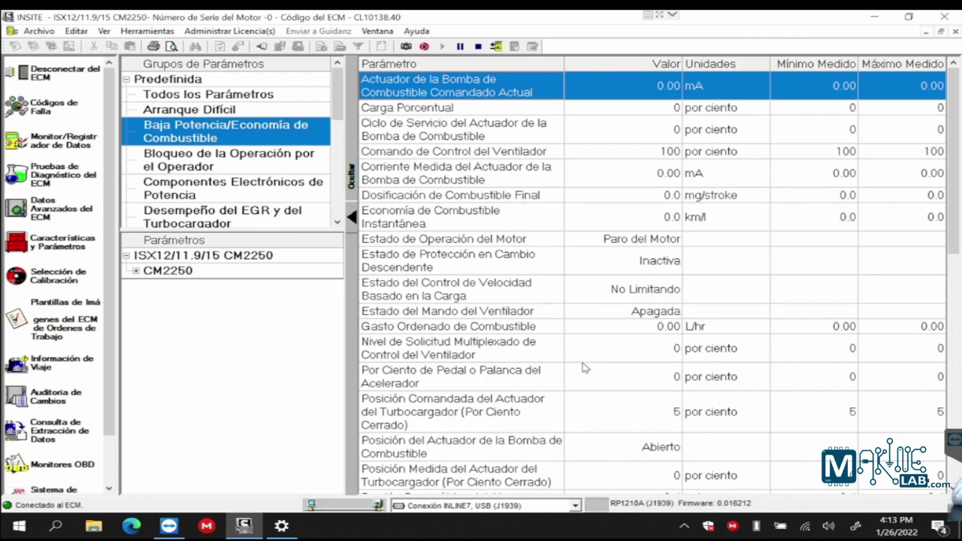
pyautogui.scroll(-3, 584, 368)
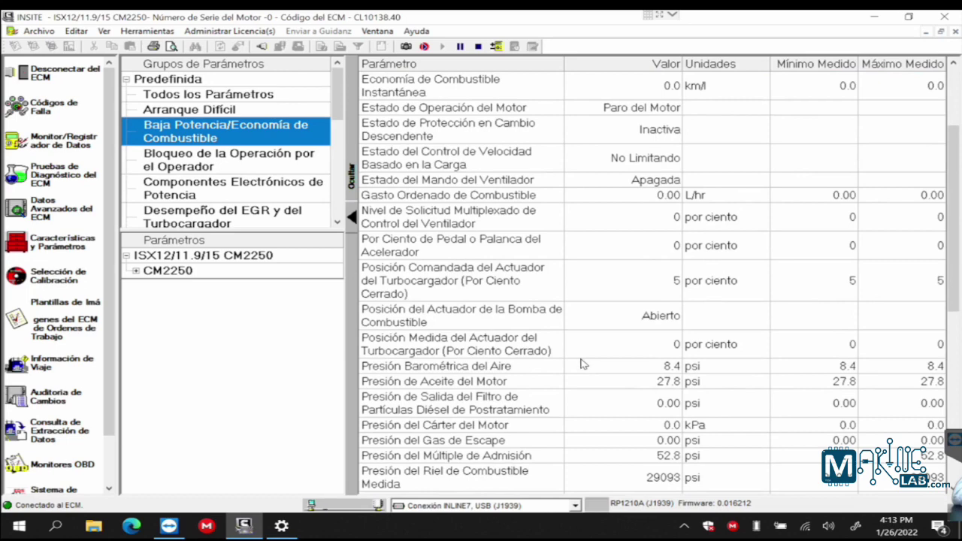
pyautogui.scroll(-2, 585, 364)
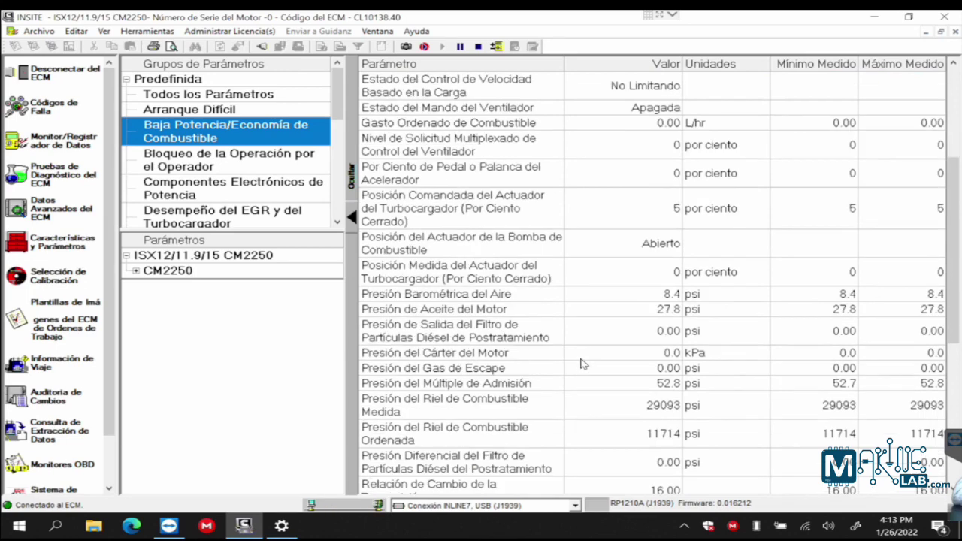
# - Inspect barometric pressure, intake manifold pressure, and measured and commanded fuel rail pressure readings
pyautogui.click(529, 298)
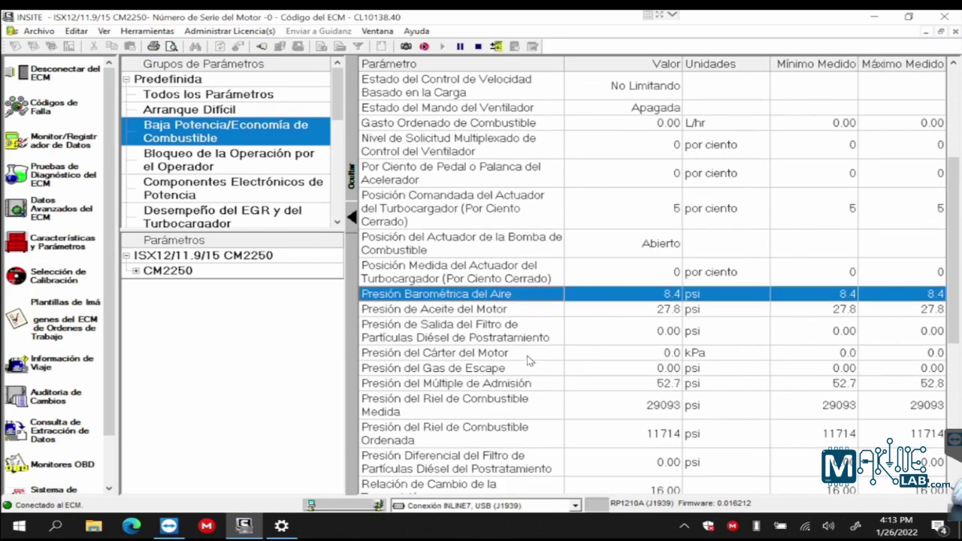
pyautogui.scroll(-3, 529, 364)
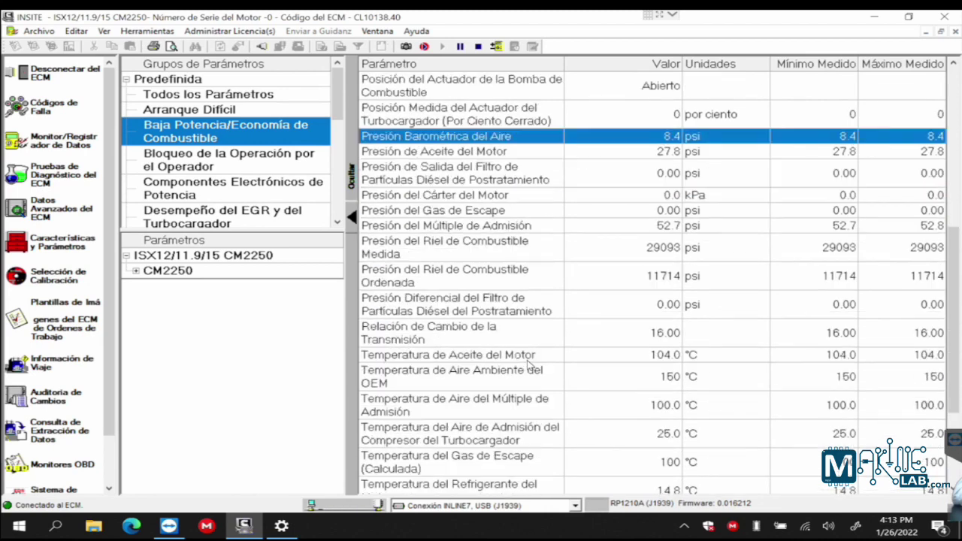
pyautogui.click(515, 228)
pyautogui.click(504, 253)
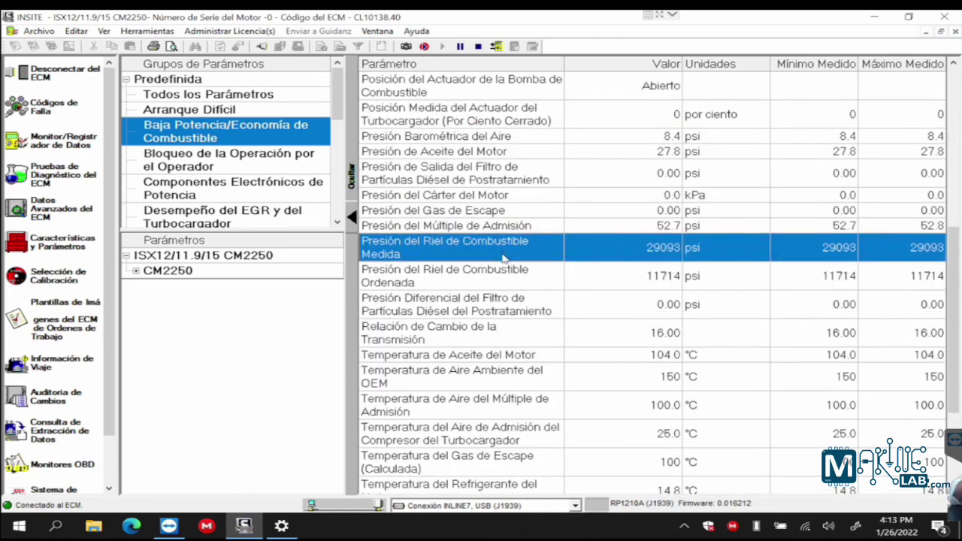
pyautogui.click(496, 286)
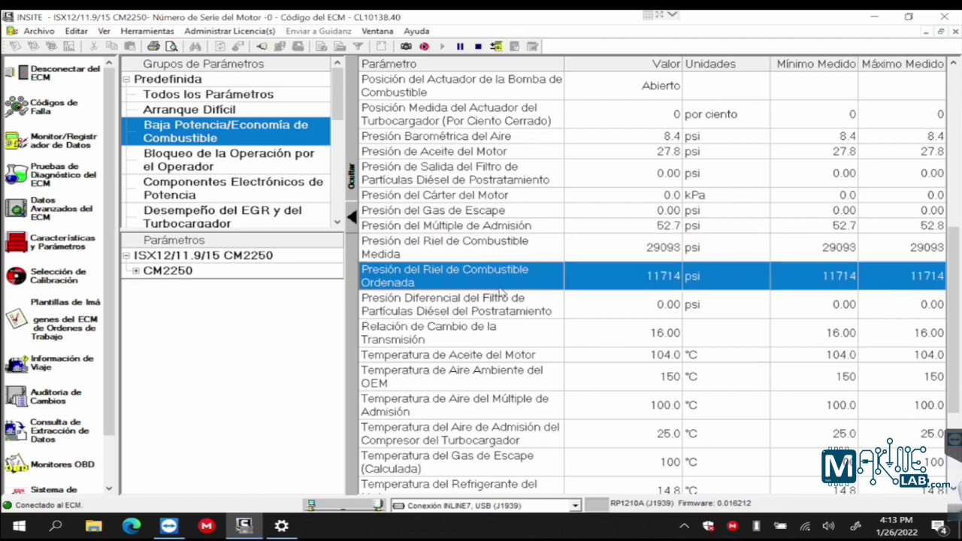
pyautogui.scroll(-2, 504, 309)
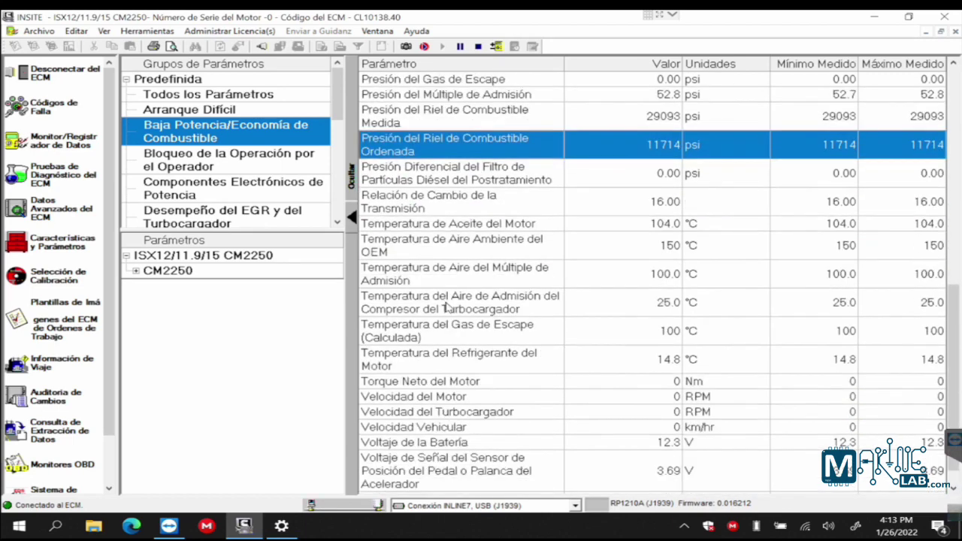
pyautogui.scroll(-1, 447, 308)
pyautogui.scroll(5, 462, 369)
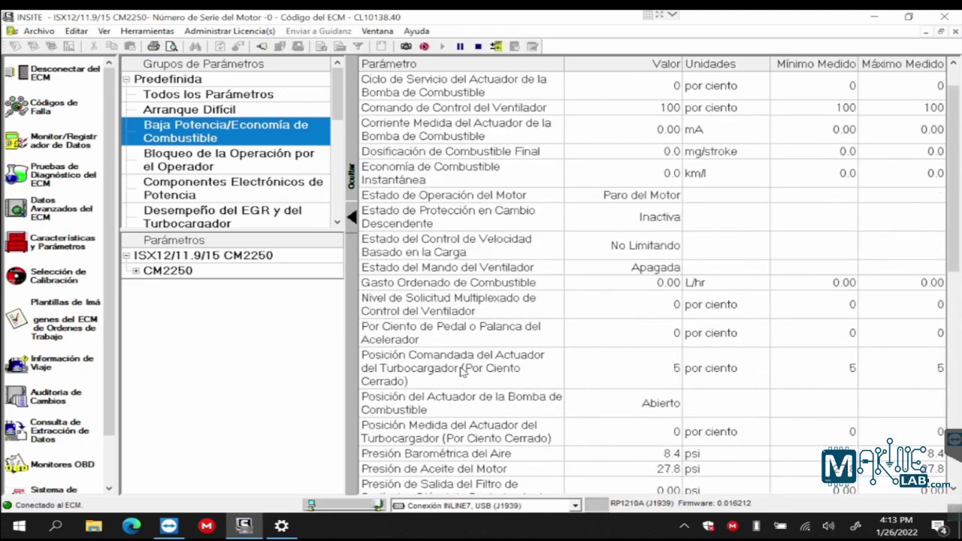
pyautogui.scroll(1, 461, 371)
pyautogui.rightClick(609, 310)
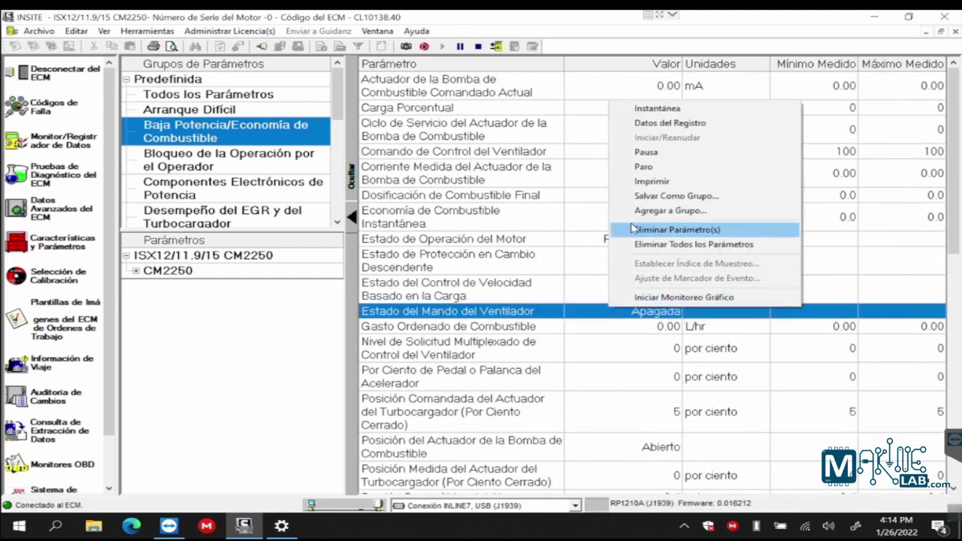
# - Clear the monitor table, load the Arranque Difícil group, then clear it again
pyautogui.click(646, 244)
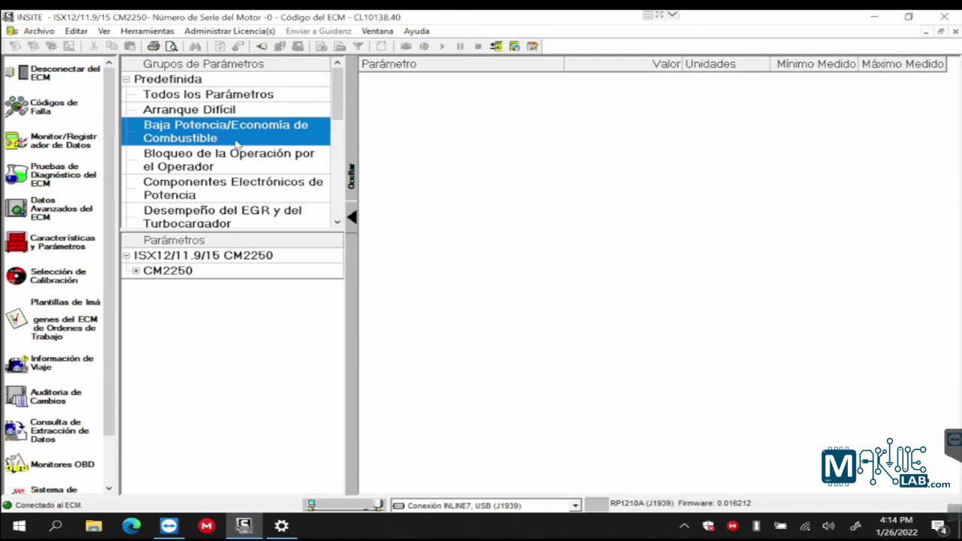
pyautogui.click(213, 111)
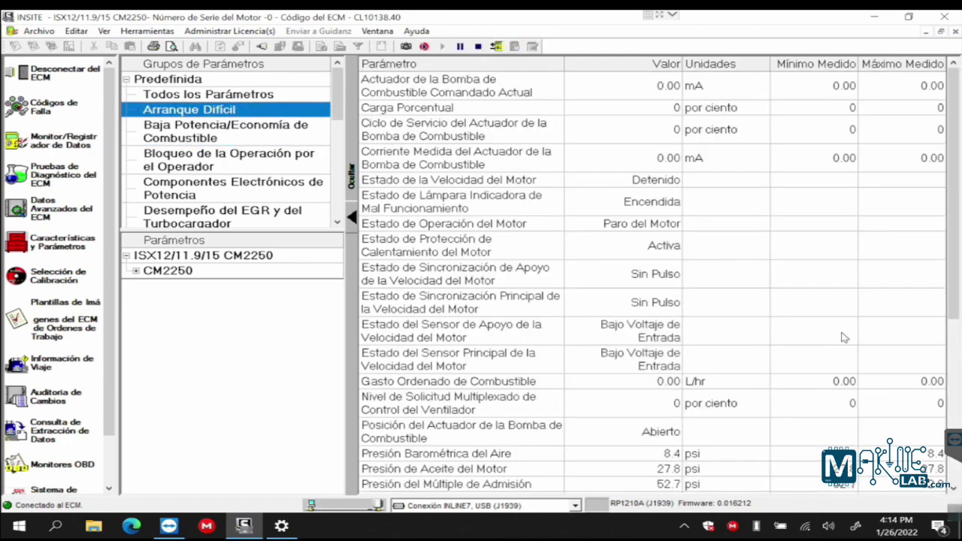
pyautogui.rightClick(735, 306)
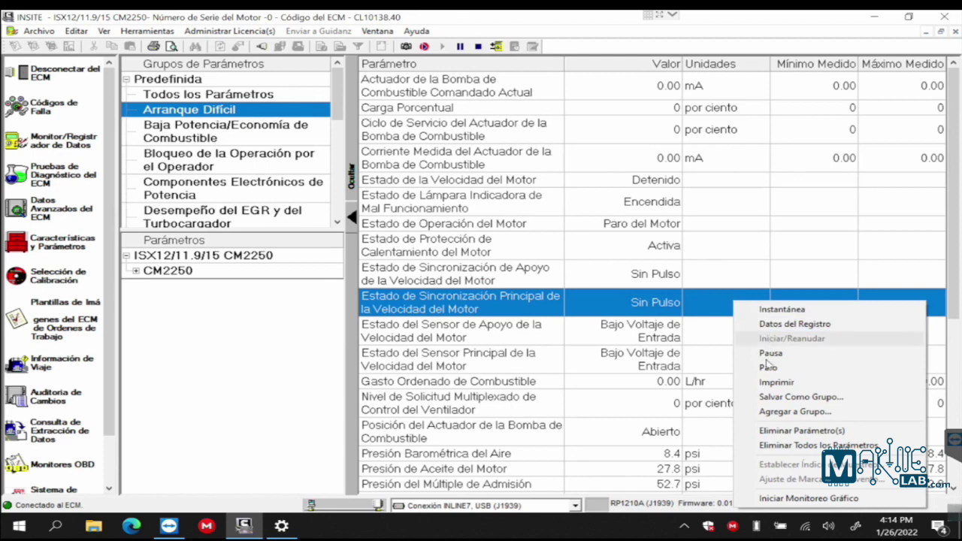
pyautogui.click(776, 445)
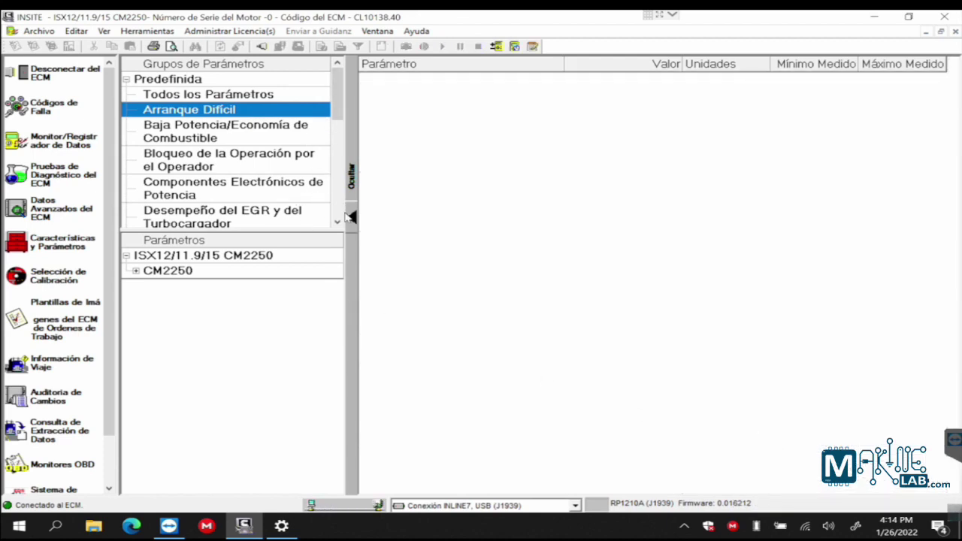
# - Load the Desempeño del EGR y del Turbocargador group into the monitor
pyautogui.click(336, 222)
pyautogui.click(337, 222)
pyautogui.click(336, 222)
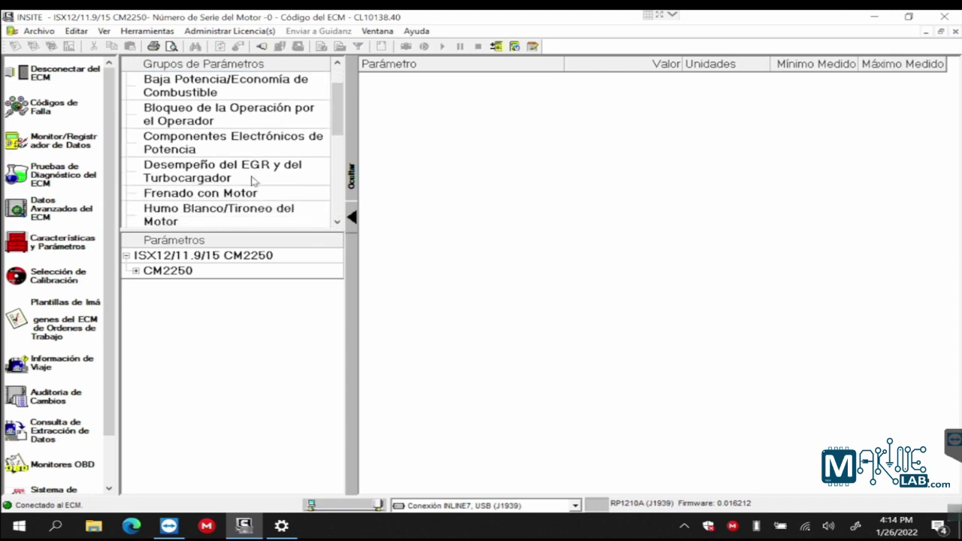
pyautogui.click(251, 177)
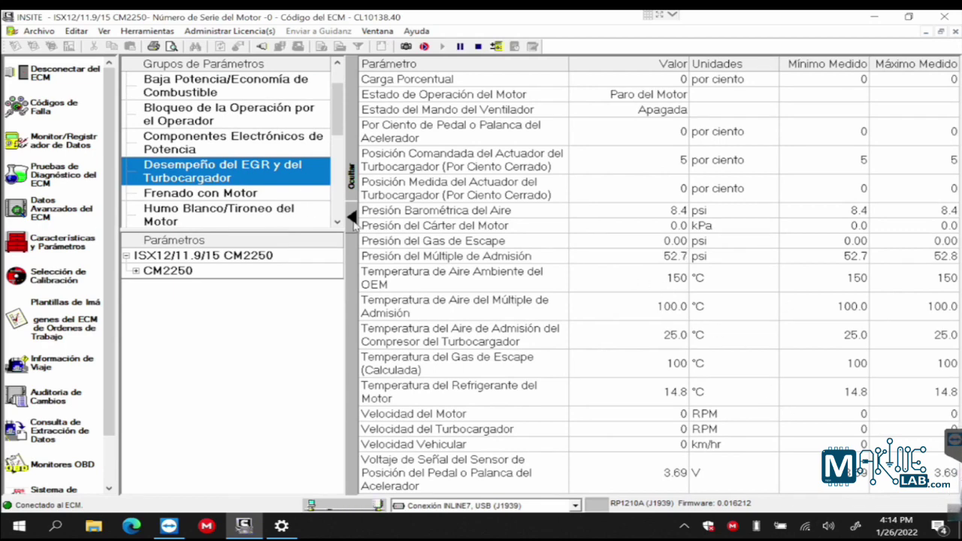
# - Remove the EGR and turbocharger parameters from the monitor and reselect the Baja pot curso group
pyautogui.click(763, 289)
pyautogui.rightClick(763, 296)
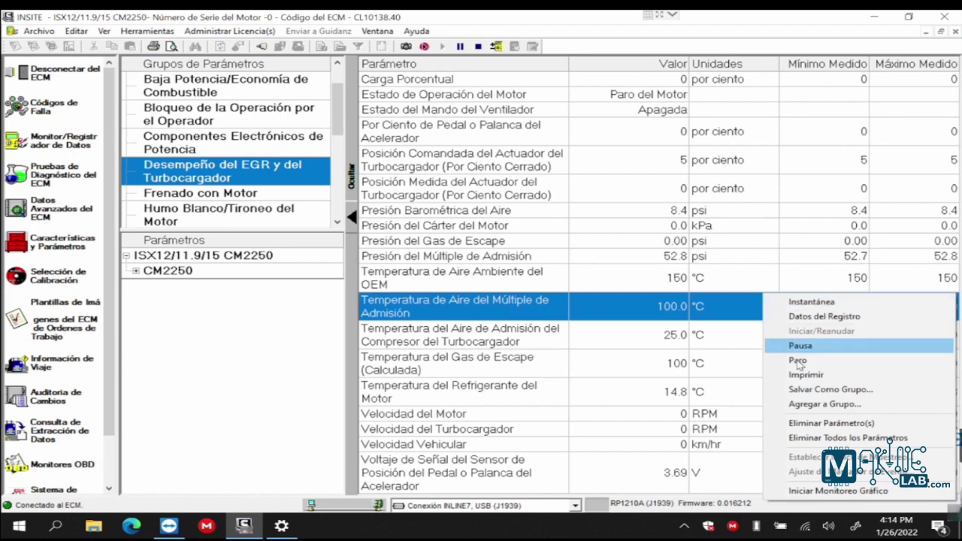
pyautogui.click(814, 438)
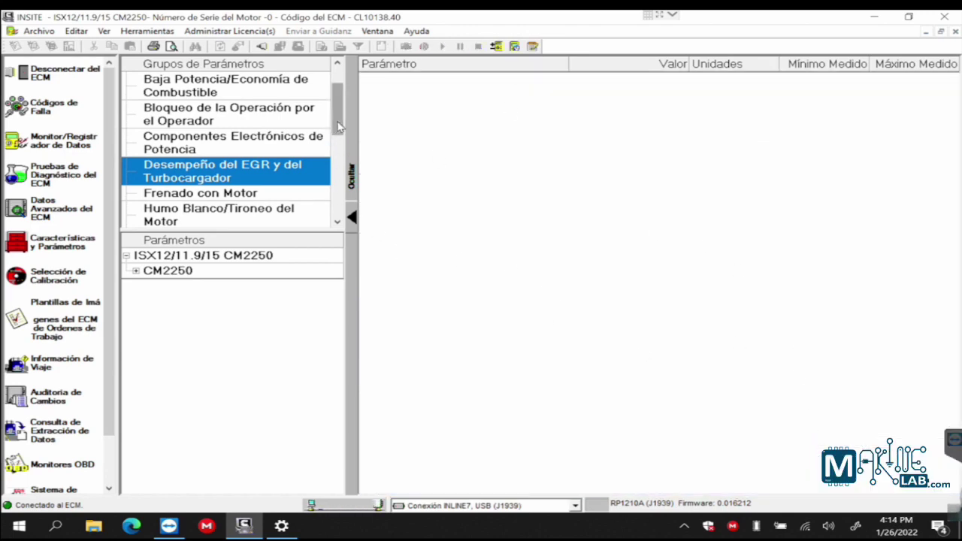
pyautogui.moveTo(337, 136); pyautogui.dragTo(337, 207)
pyautogui.click(211, 218)
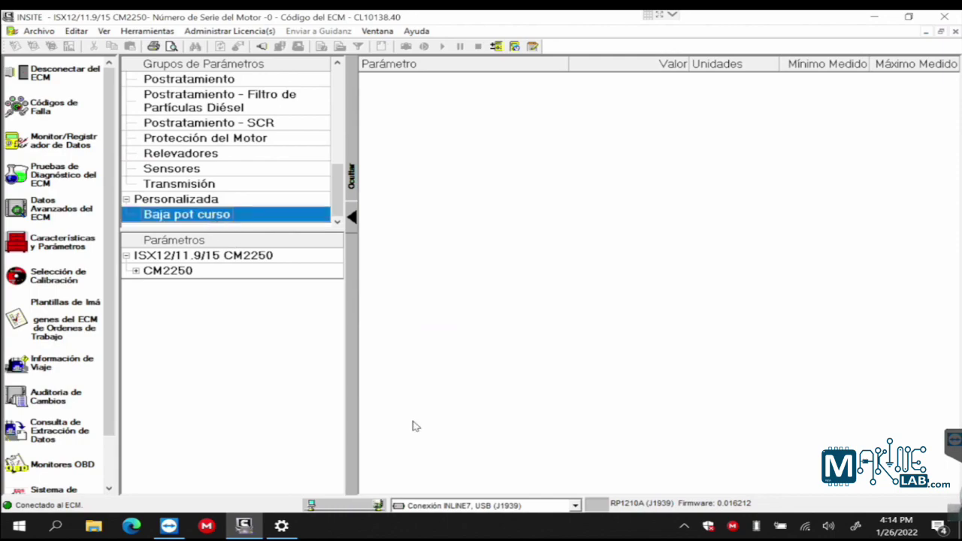